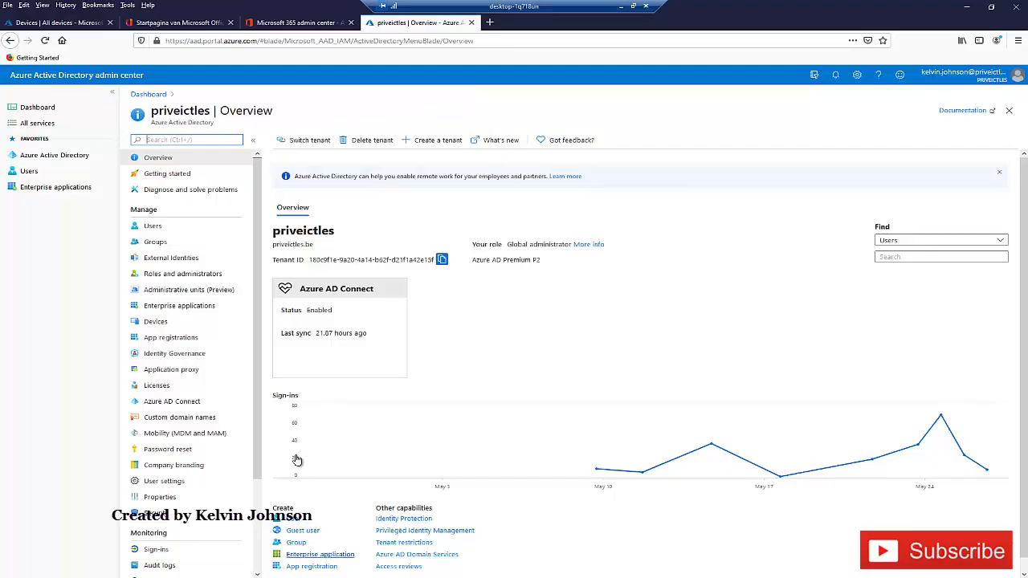
# - Review the Intune All devices list, then bring up Microsoft 365's active users with their licenses
pyautogui.click(83, 23)
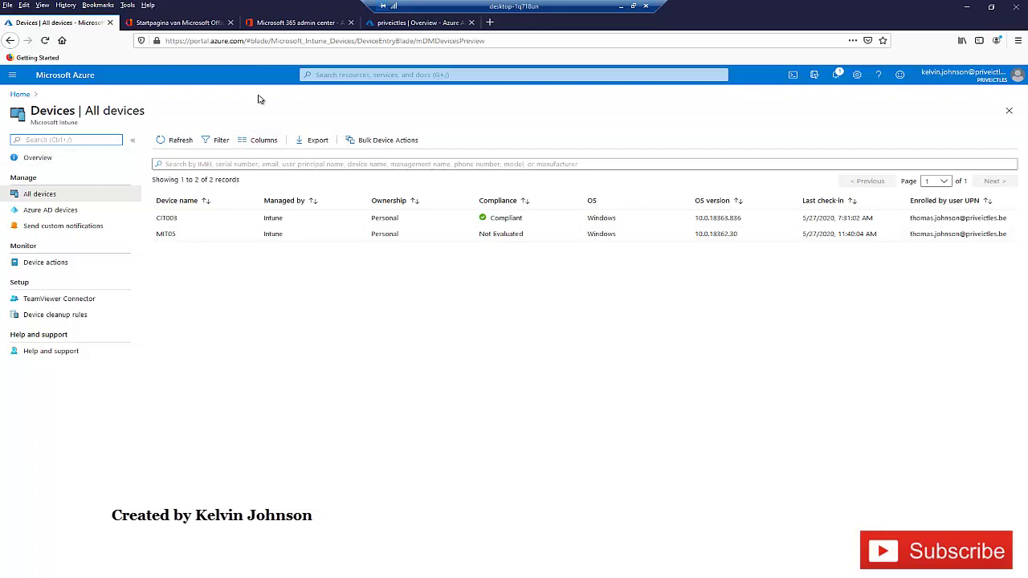
pyautogui.click(202, 24)
pyautogui.click(293, 22)
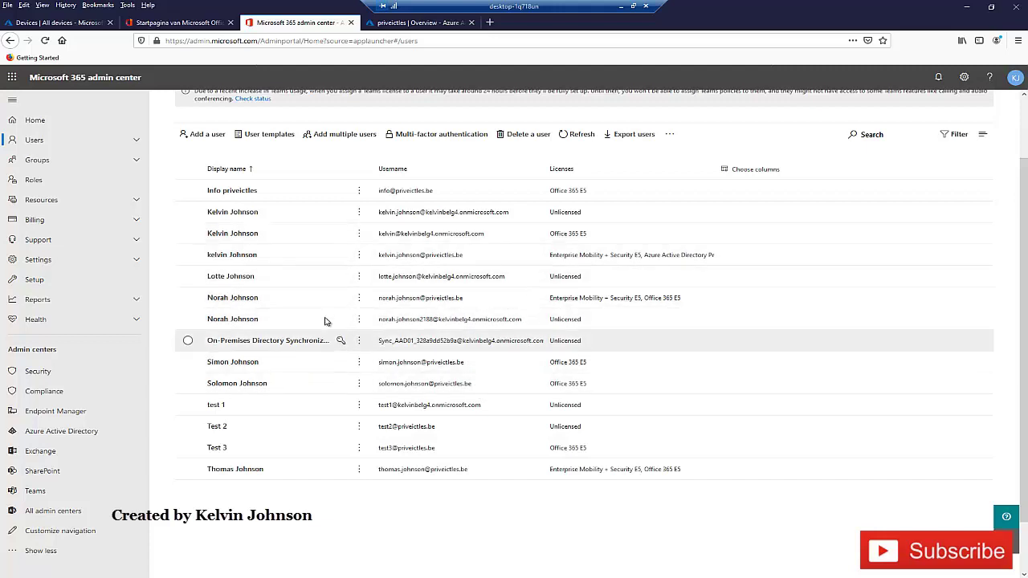
# - Check Azure AD's All users and All devices lists, then go to the MIT06 VM desktop
pyautogui.click(418, 24)
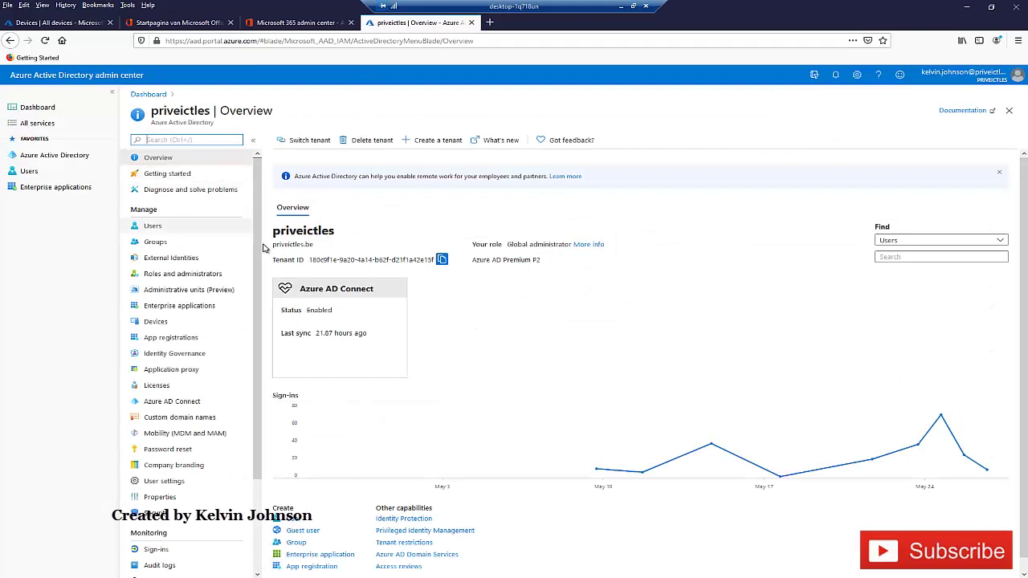
pyautogui.click(211, 230)
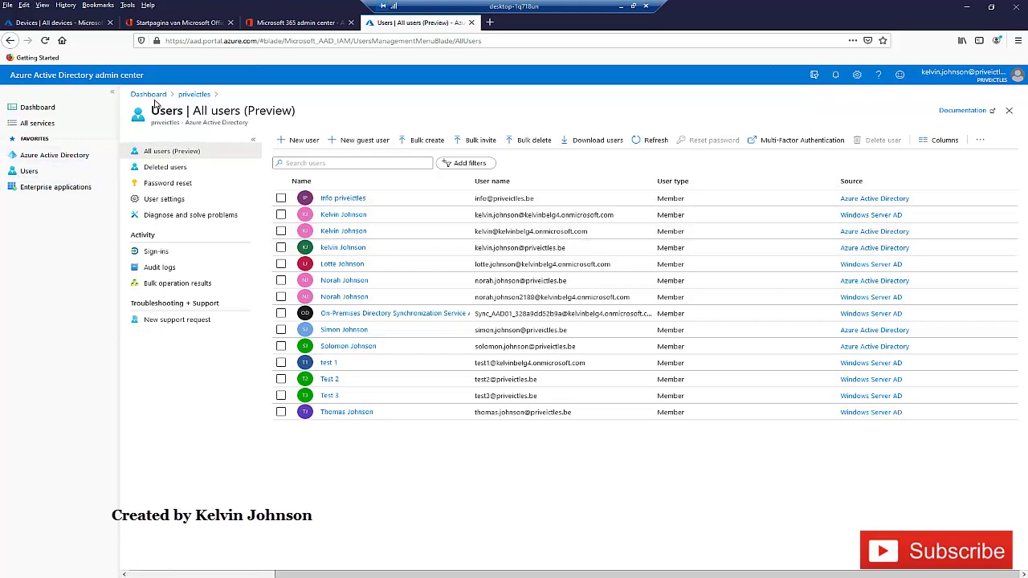
pyautogui.click(58, 156)
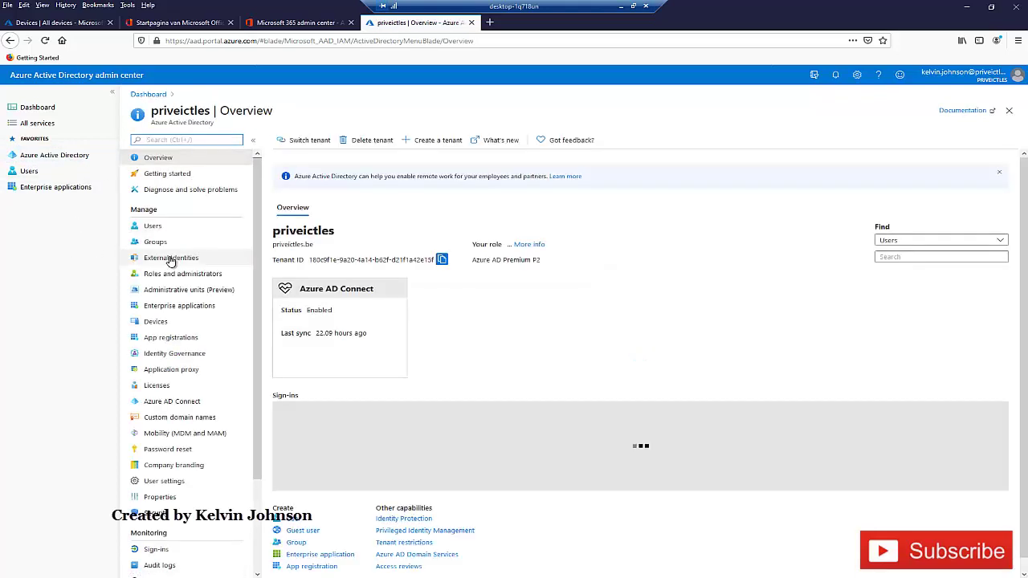
pyautogui.click(161, 323)
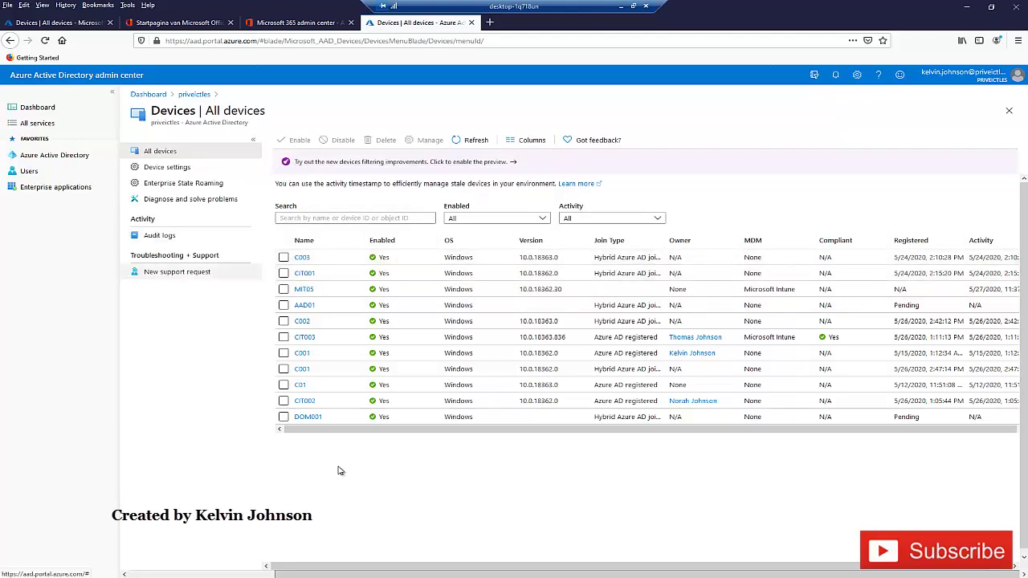
pyautogui.click(310, 574)
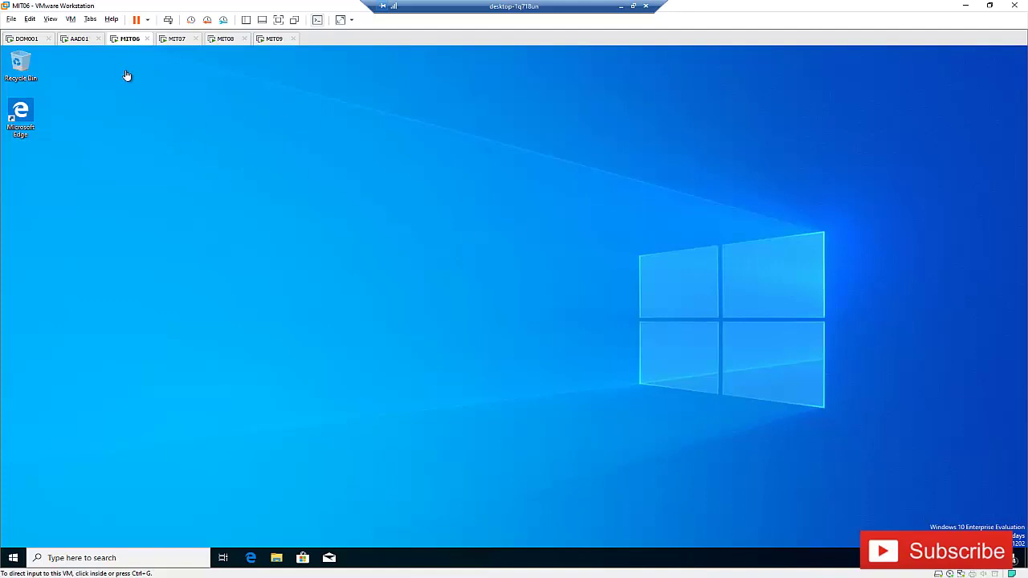
# - Inside the MIT06 VM, go to Settings > Accounts > Access work or school
pyautogui.click(227, 166)
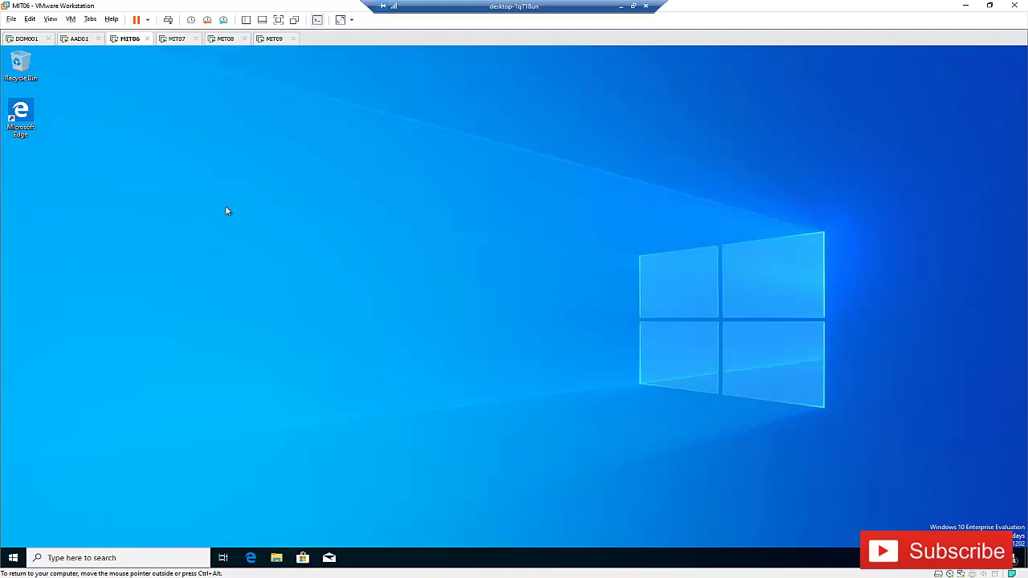
pyautogui.click(13, 557)
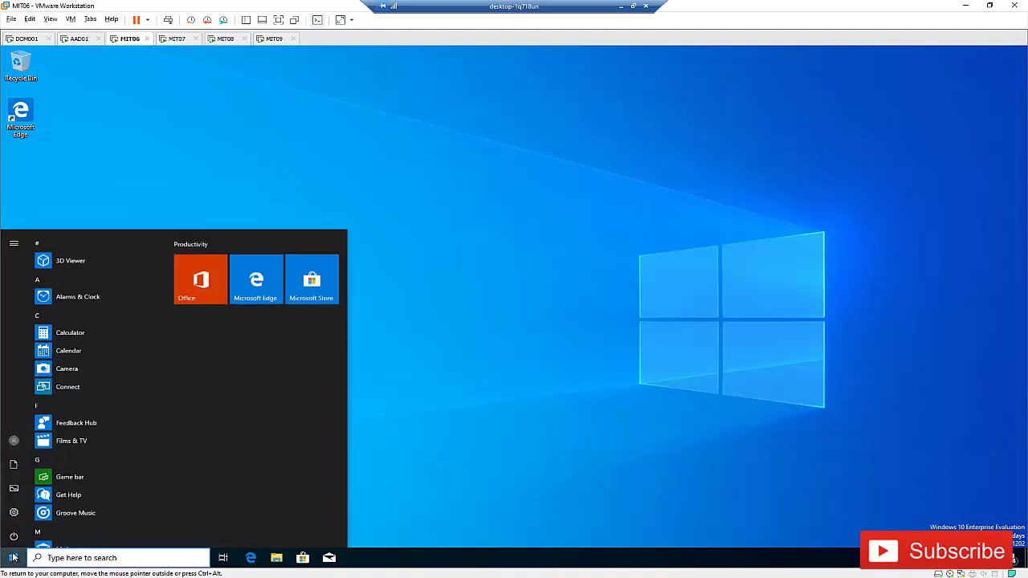
pyautogui.click(14, 512)
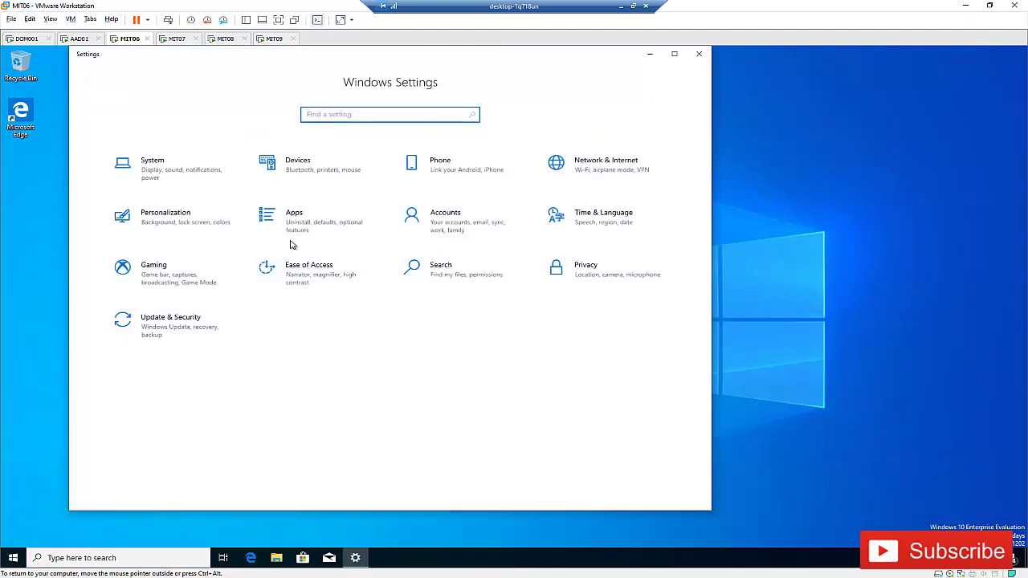
pyautogui.click(467, 228)
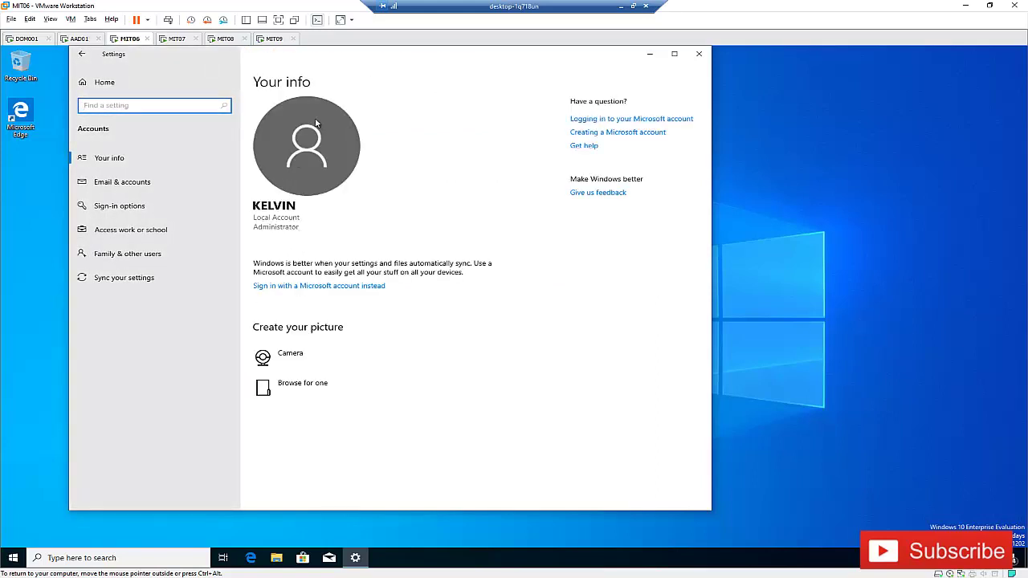
pyautogui.click(136, 236)
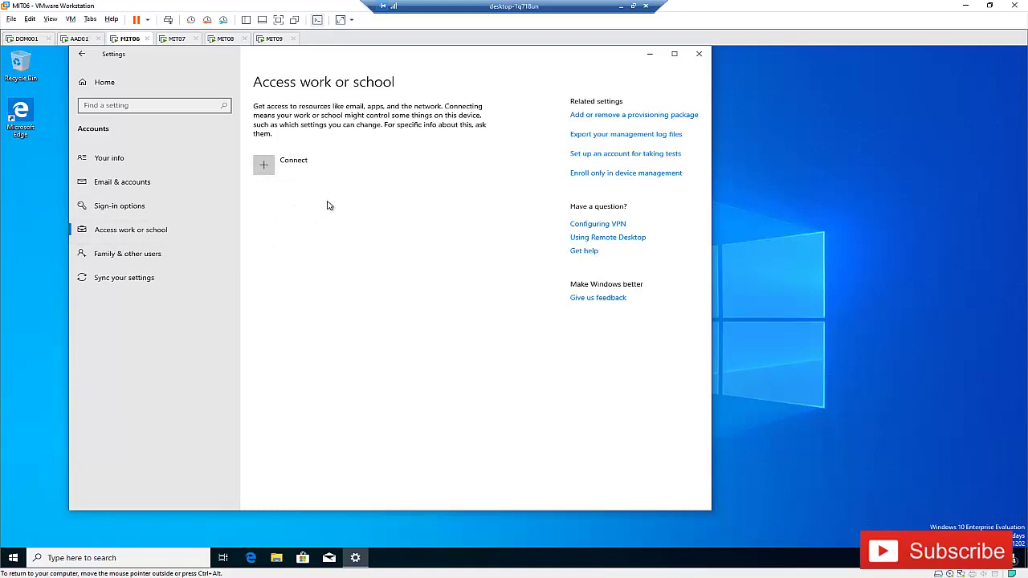
# - Connect MIT06 using the work account's e-mail and password, and expand the new account entry
pyautogui.click(287, 169)
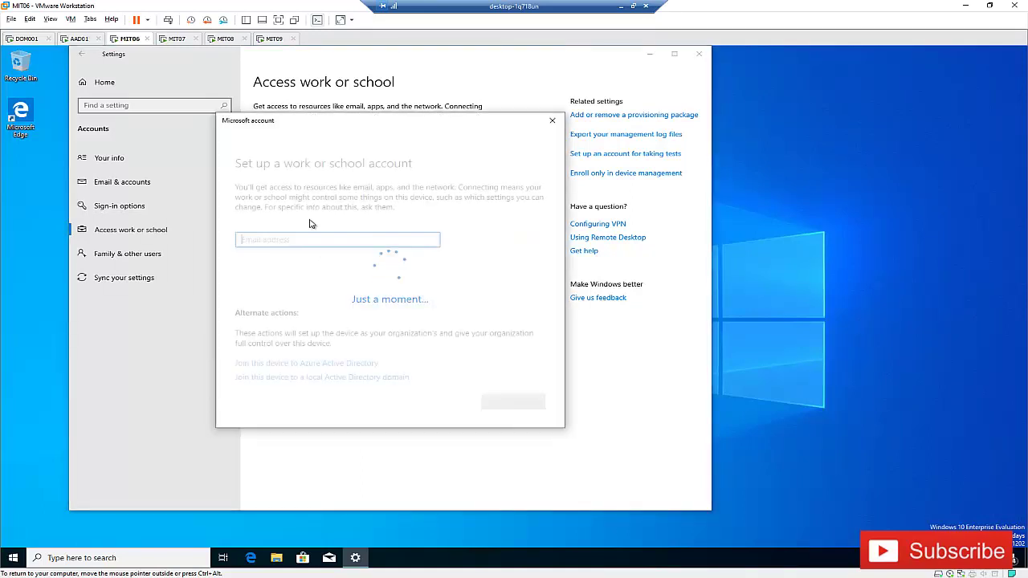
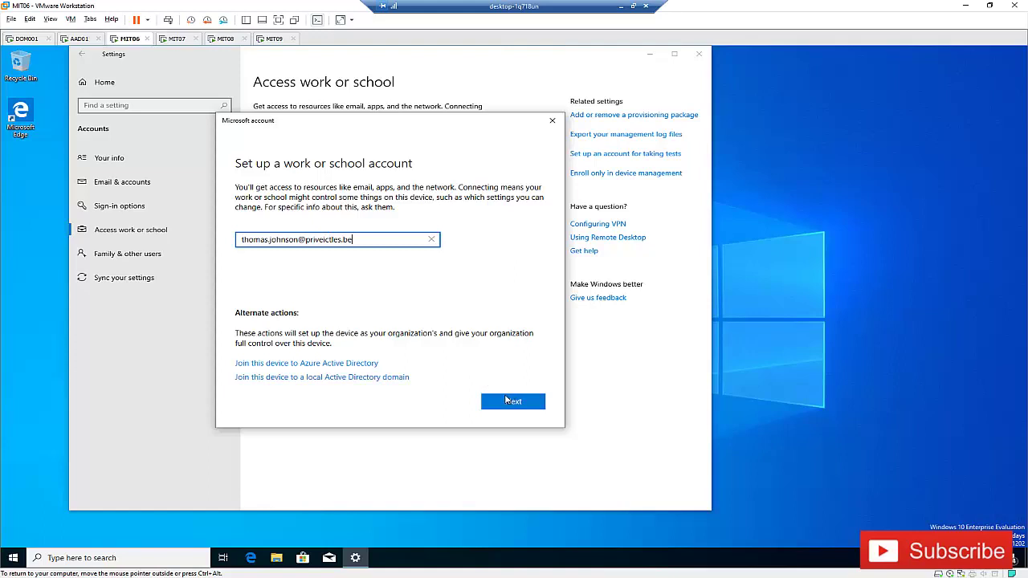
pyautogui.click(507, 402)
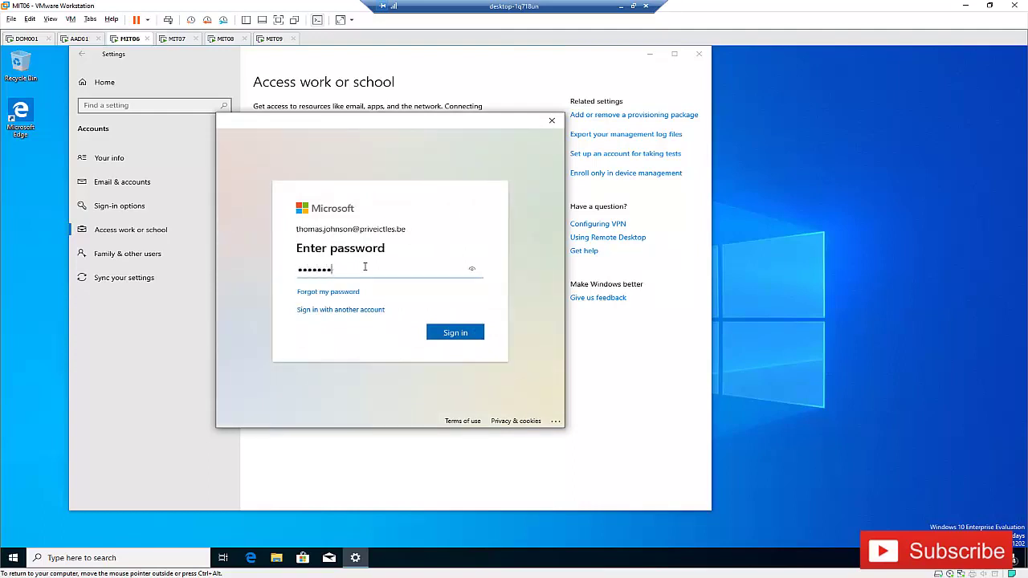
pyautogui.click(454, 332)
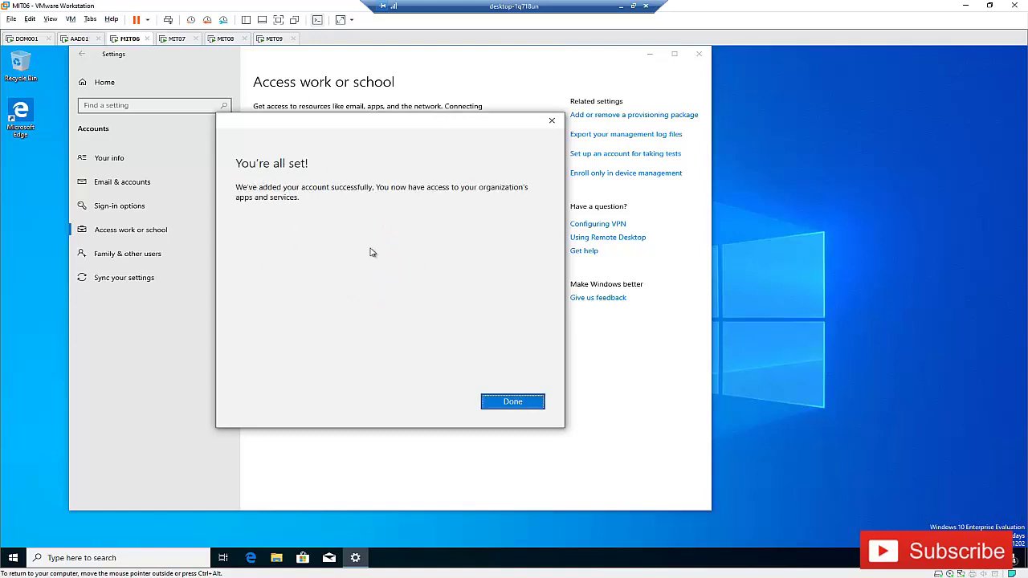
pyautogui.click(512, 402)
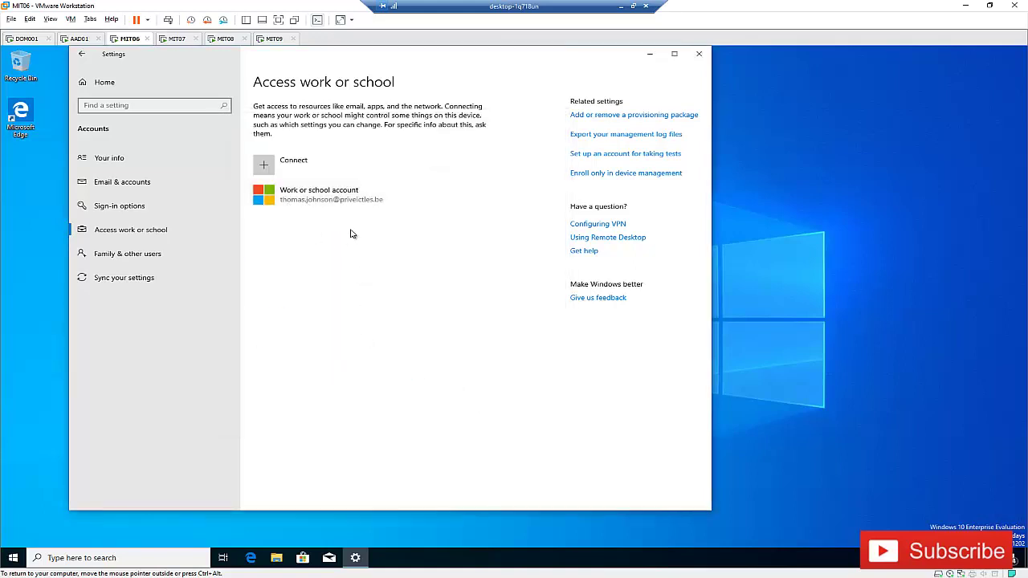
pyautogui.click(326, 203)
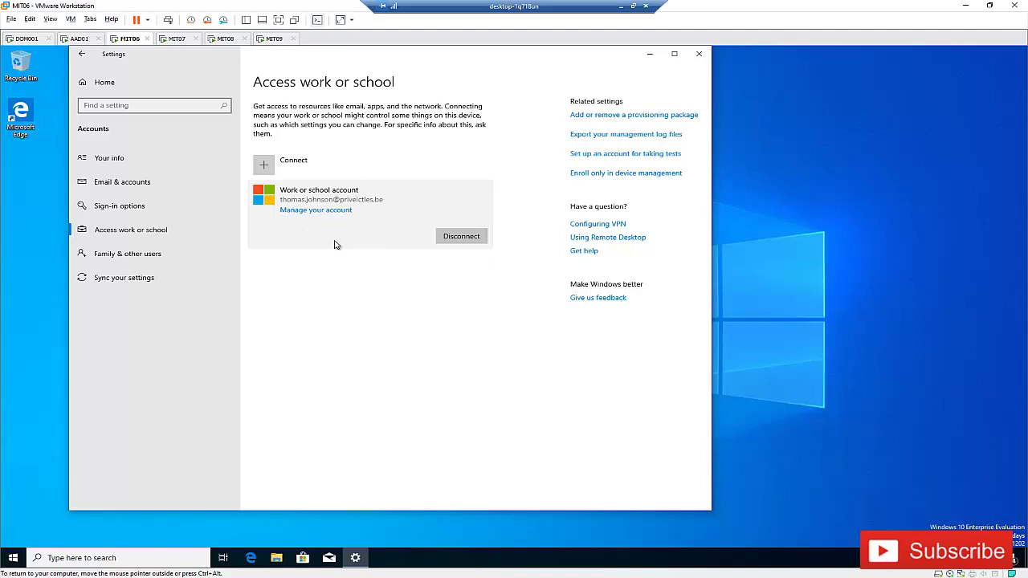
pyautogui.click(79, 39)
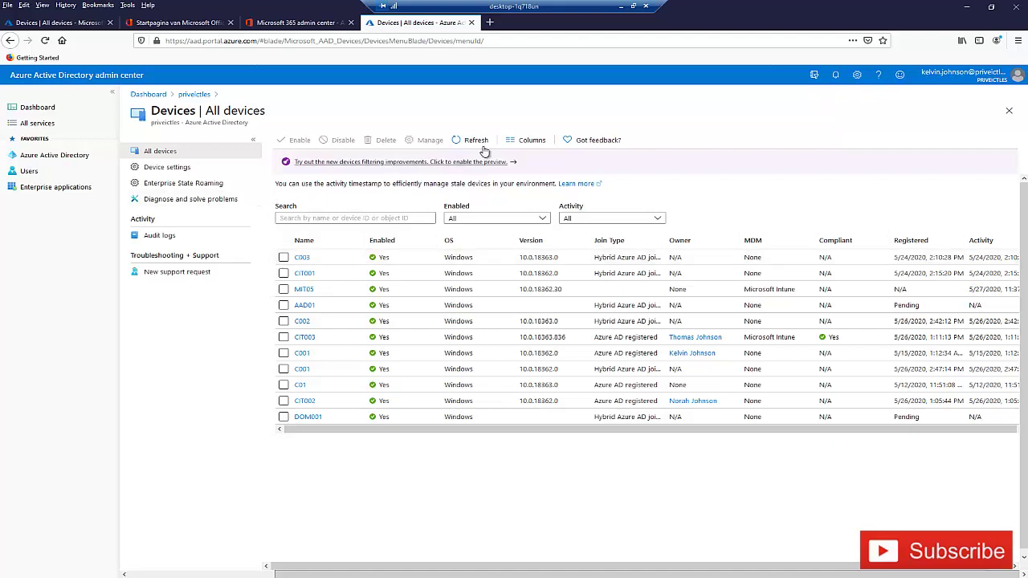
# - Reload Azure AD's All devices list until the MIT06 row shows as Azure AD registered
pyautogui.click(475, 145)
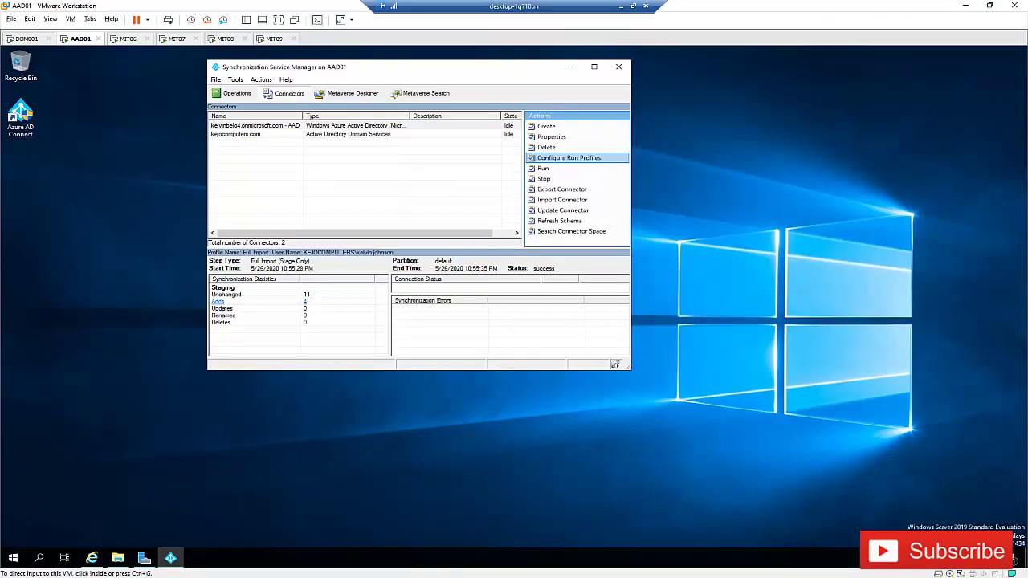
pyautogui.click(127, 40)
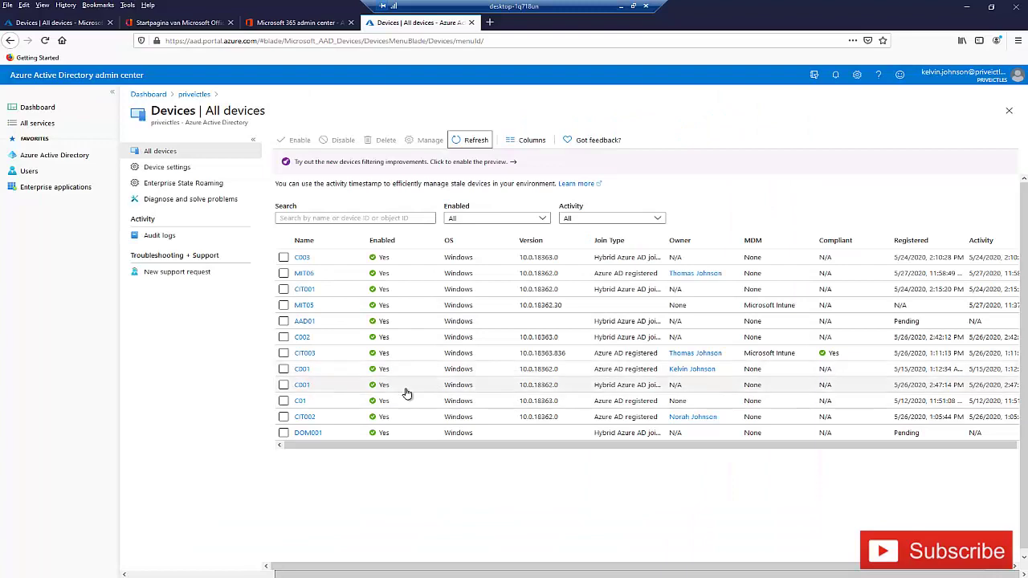
pyautogui.scroll(-1, 401, 378)
pyautogui.click(461, 148)
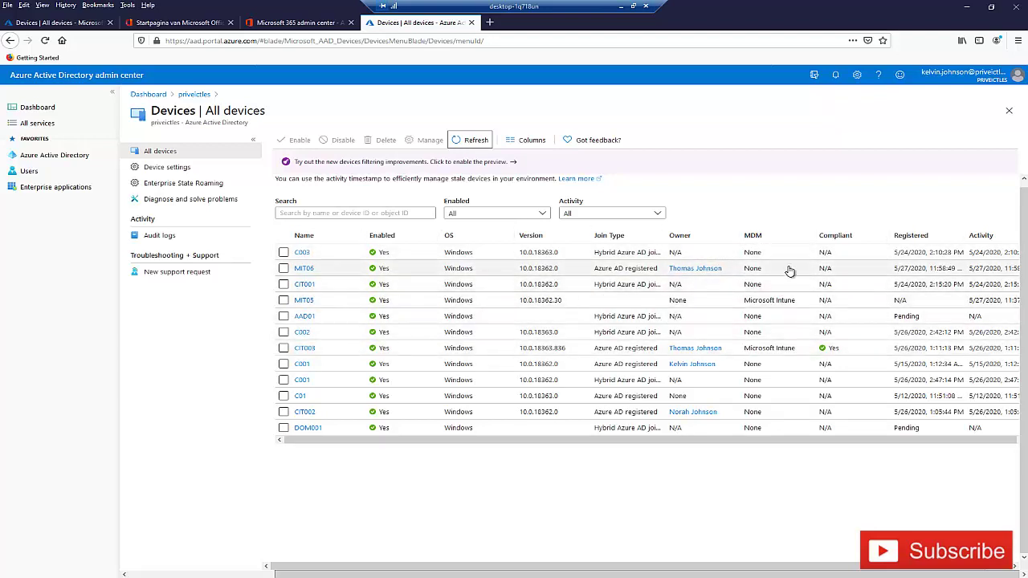
pyautogui.click(98, 33)
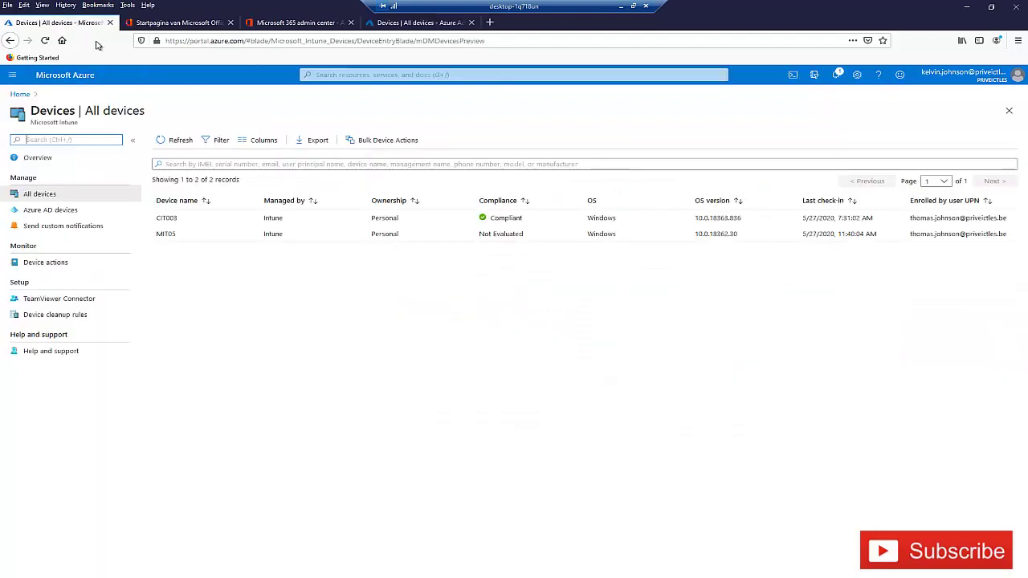
# - From Azure home, refresh Intune's All devices list, still showing only CIT003 and MIT05
pyautogui.click(56, 76)
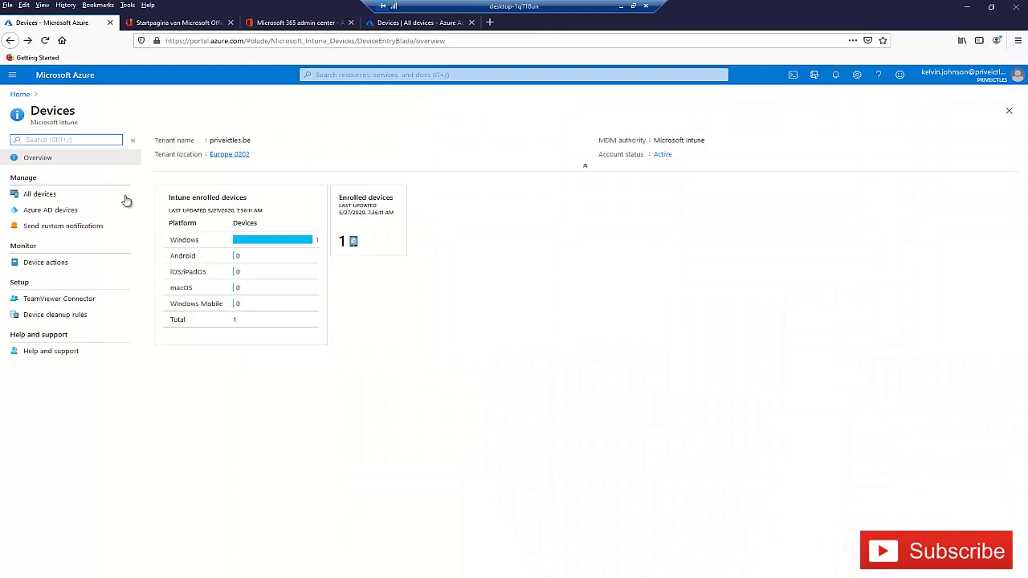
pyautogui.click(43, 197)
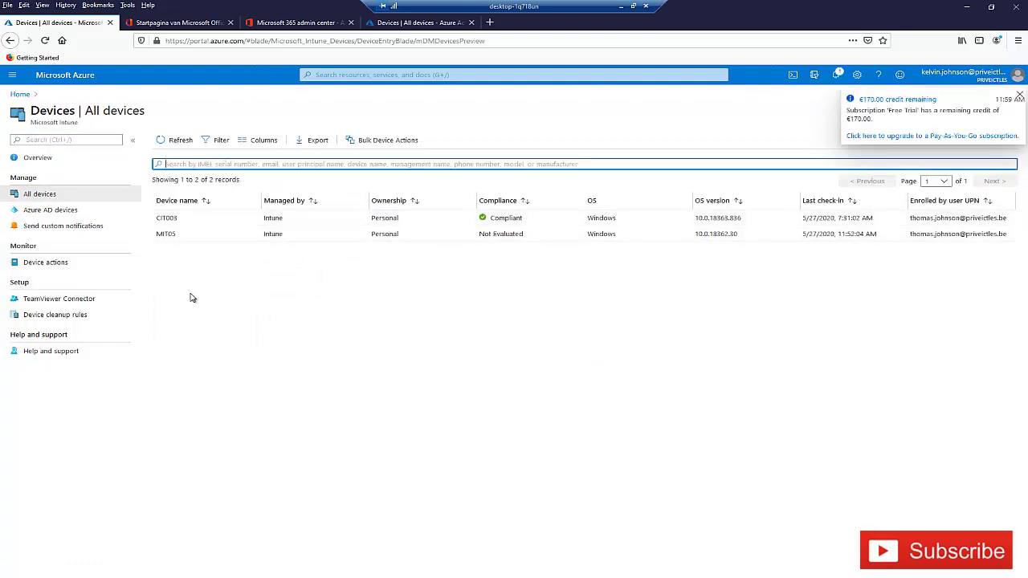
pyautogui.click(184, 143)
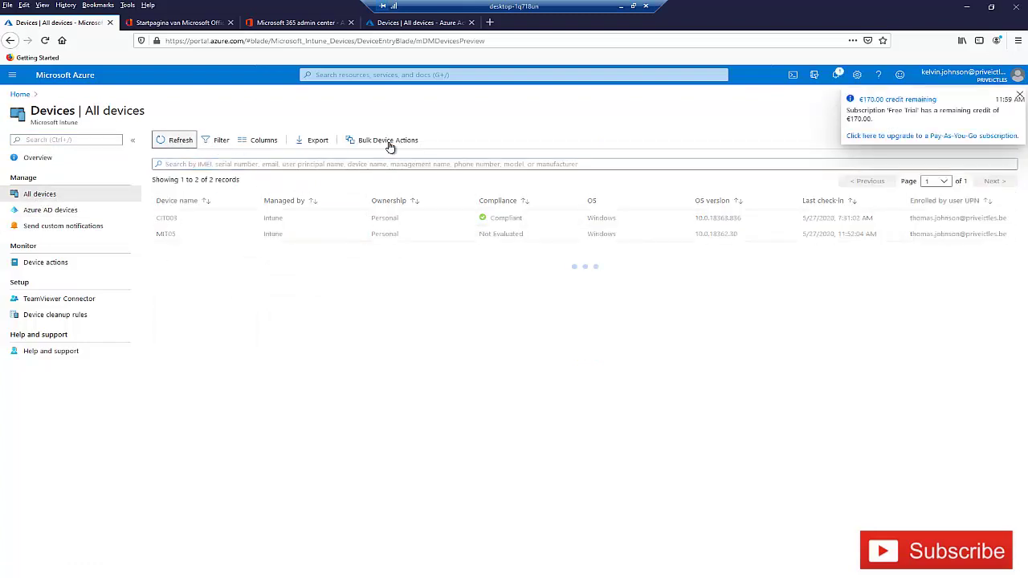
pyautogui.click(1019, 97)
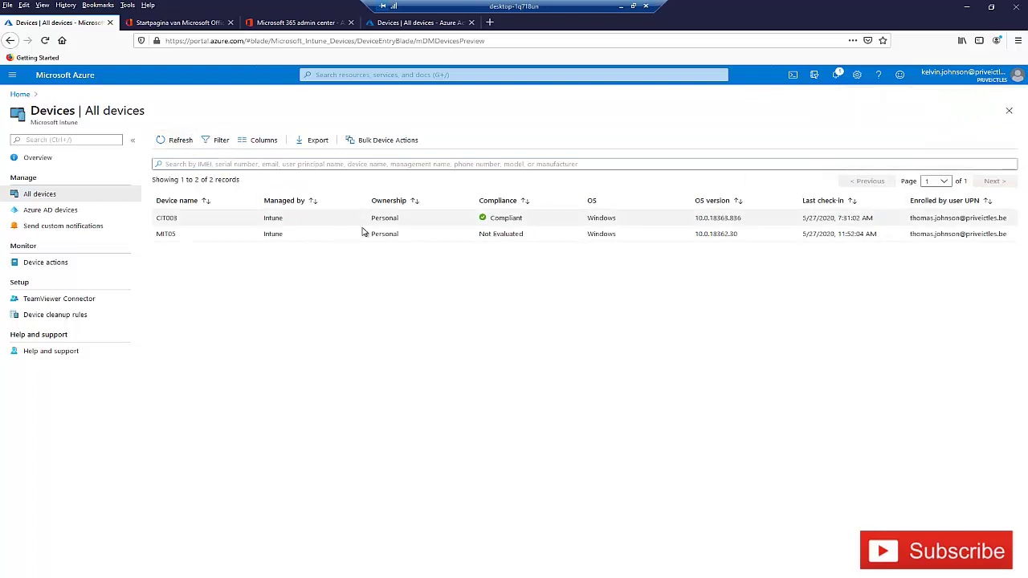
pyautogui.click(186, 141)
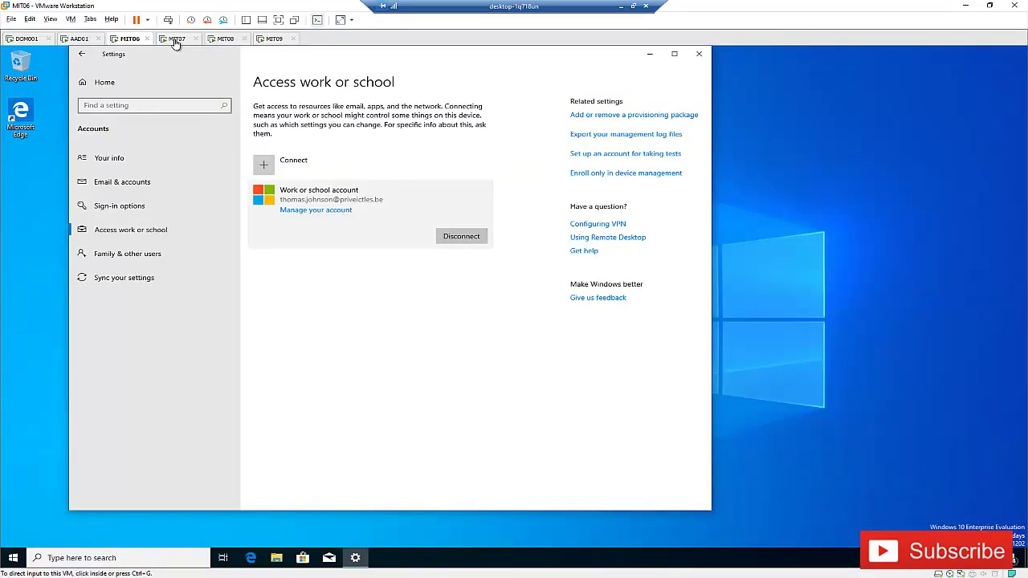
# - On the MIT07 VM, go to Settings > Accounts > Access work or school
pyautogui.click(175, 40)
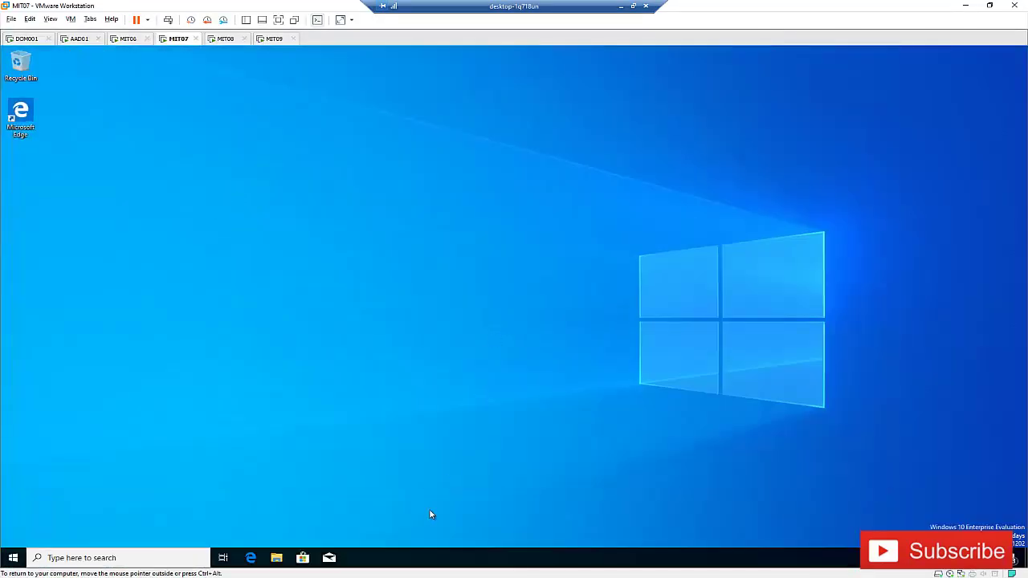
pyautogui.click(23, 556)
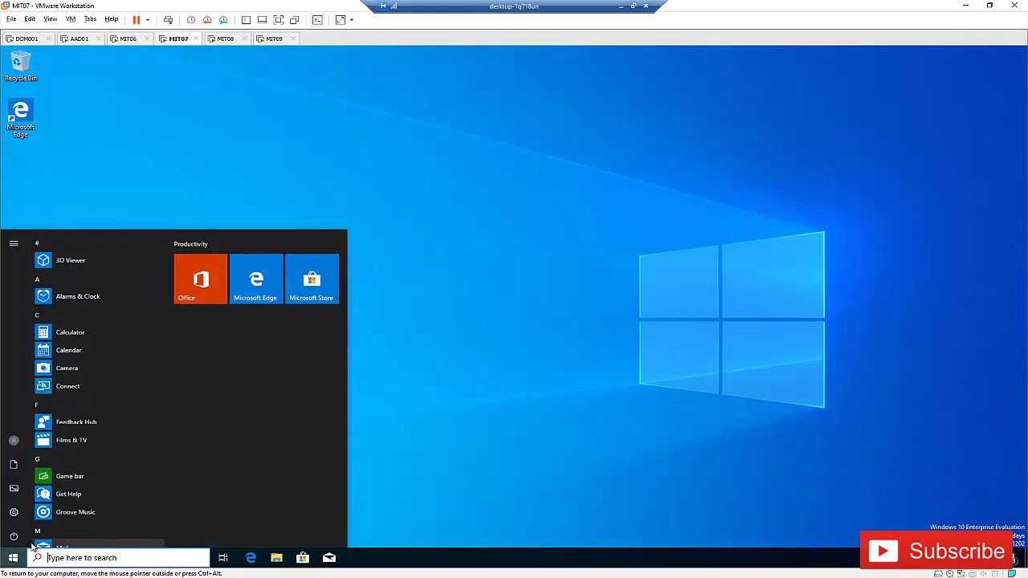
pyautogui.click(23, 517)
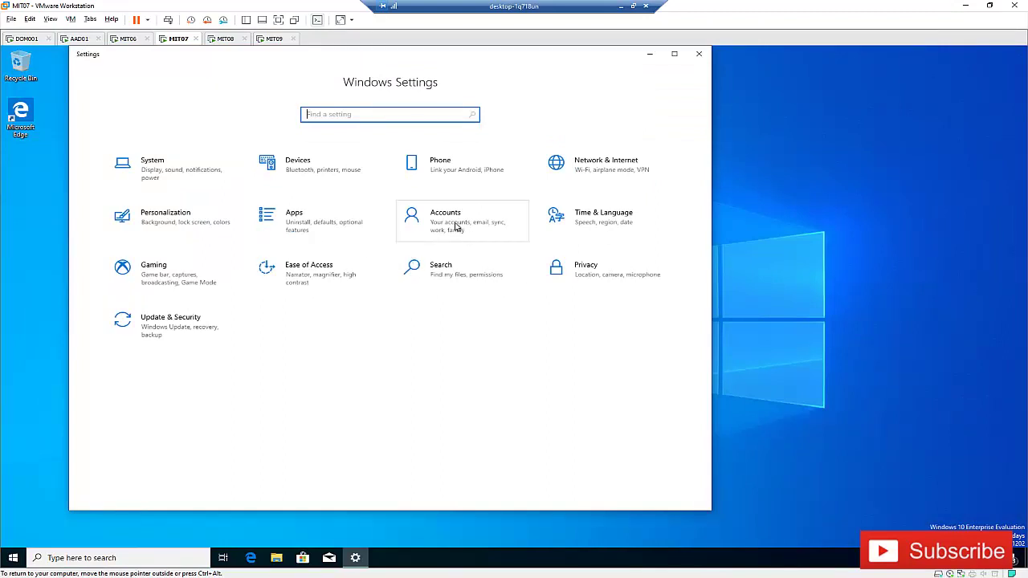
pyautogui.click(440, 243)
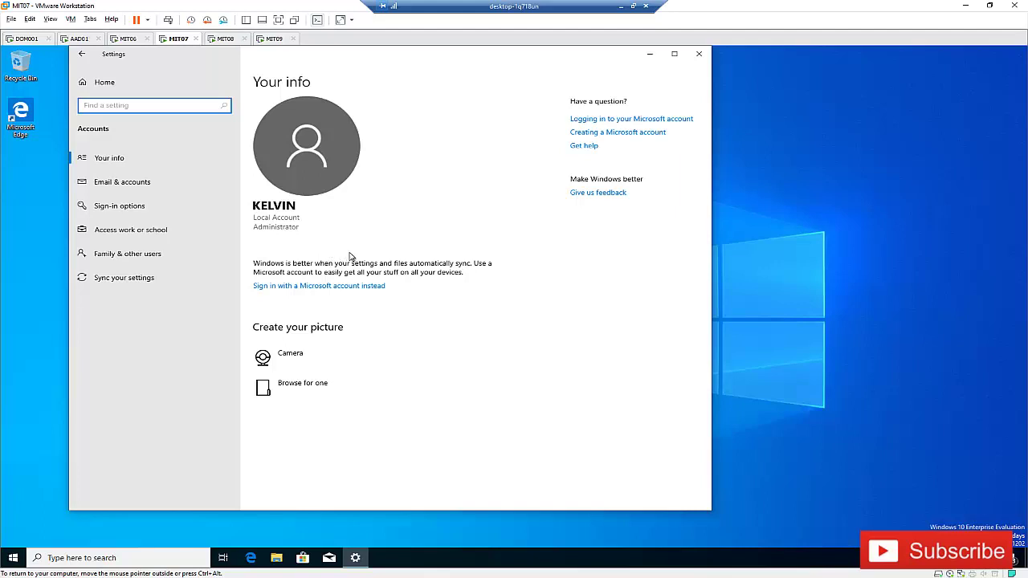
pyautogui.click(141, 234)
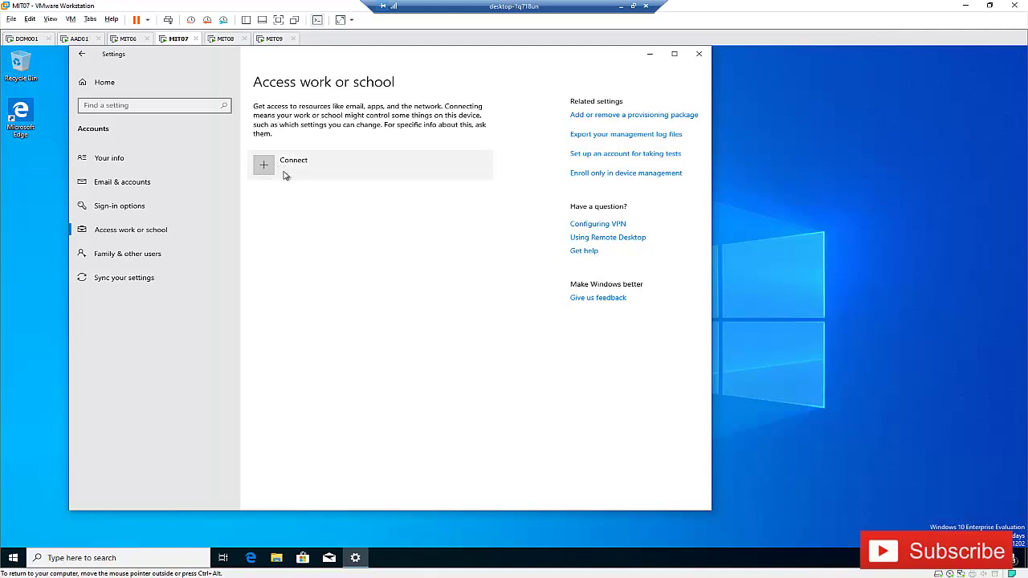
# - Enroll MIT07 only in device management, signing in with the work e-mail and password
pyautogui.click(623, 174)
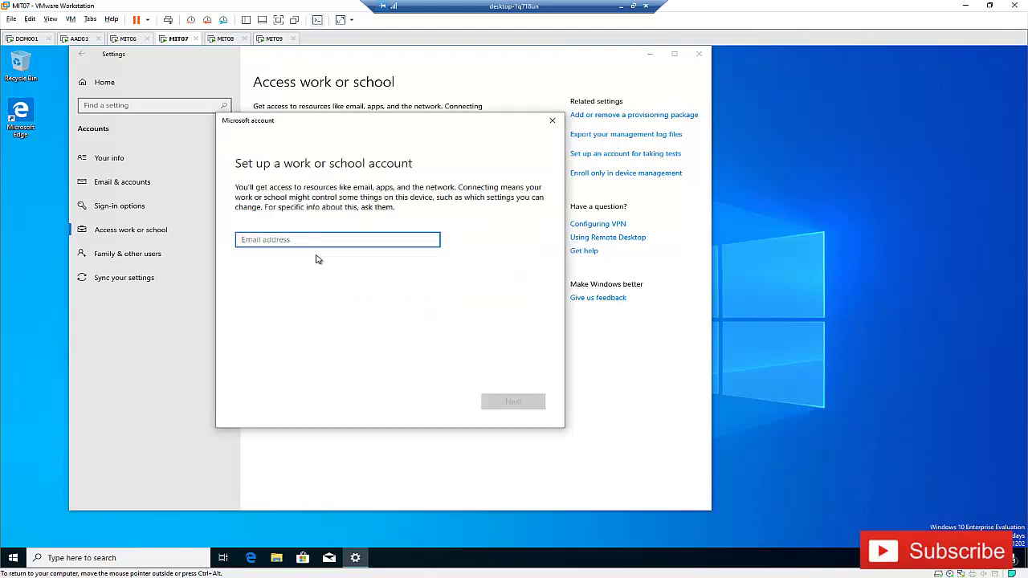
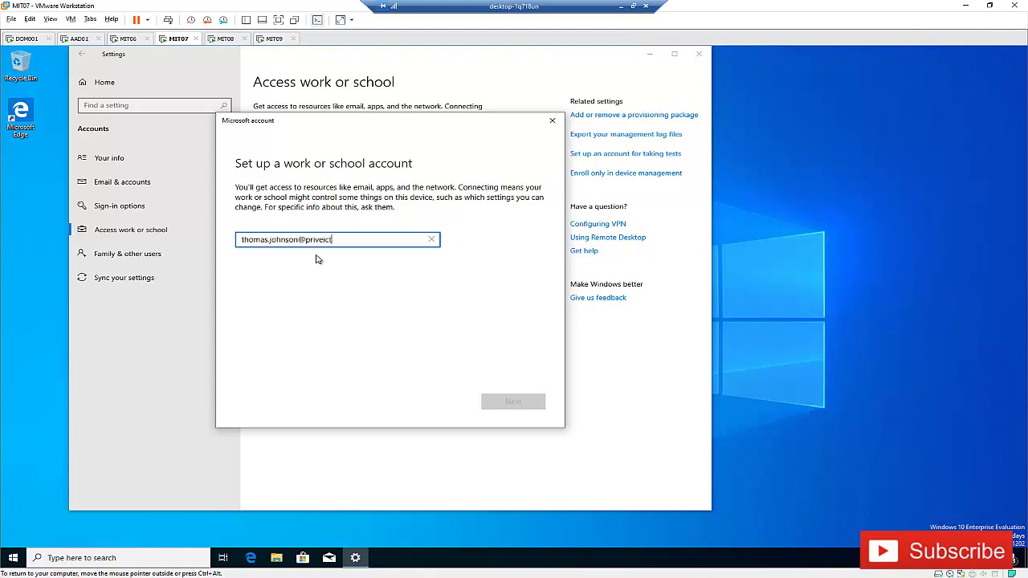
pyautogui.click(490, 399)
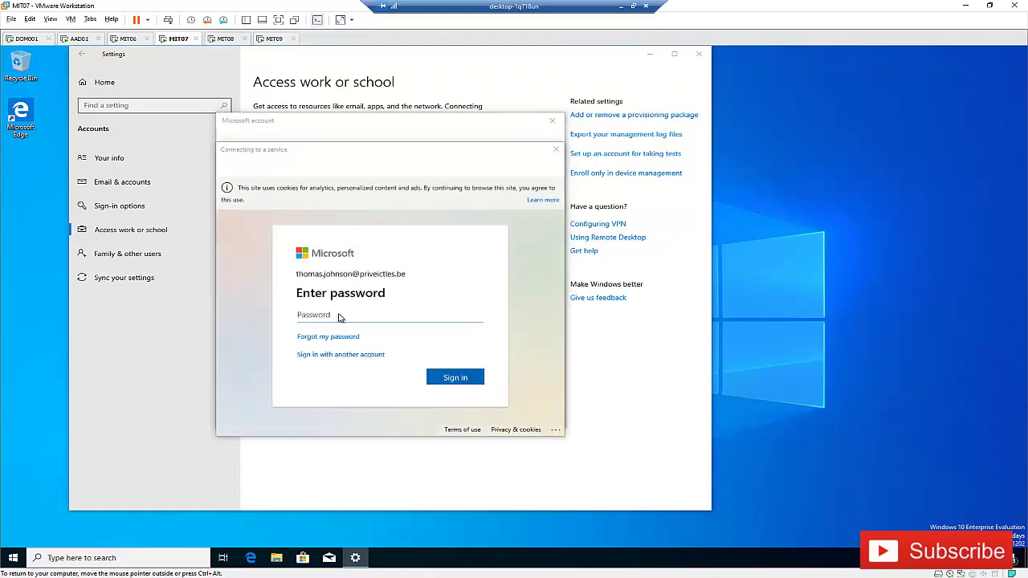
pyautogui.write('••')
pyautogui.click(451, 380)
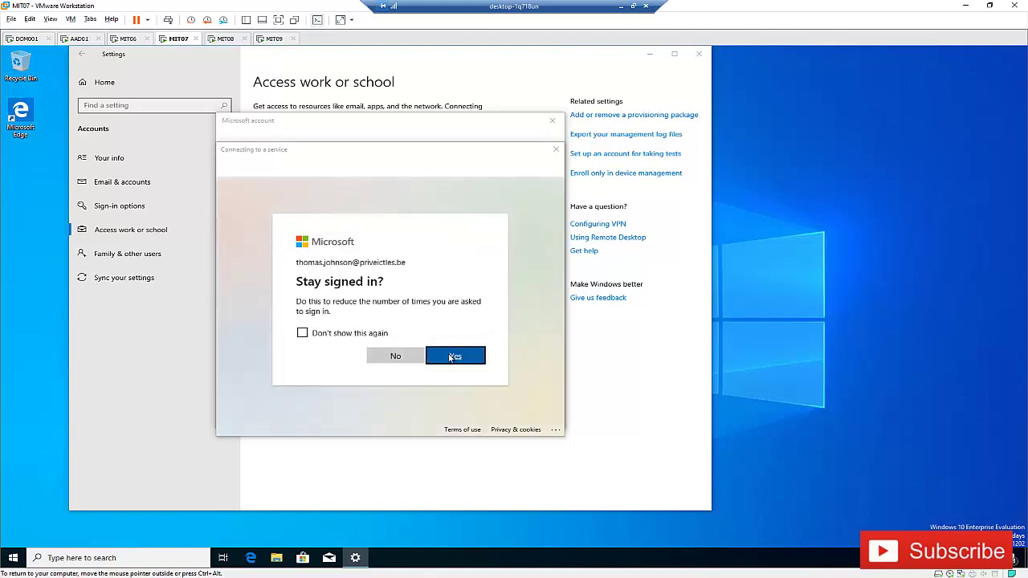
pyautogui.click(453, 358)
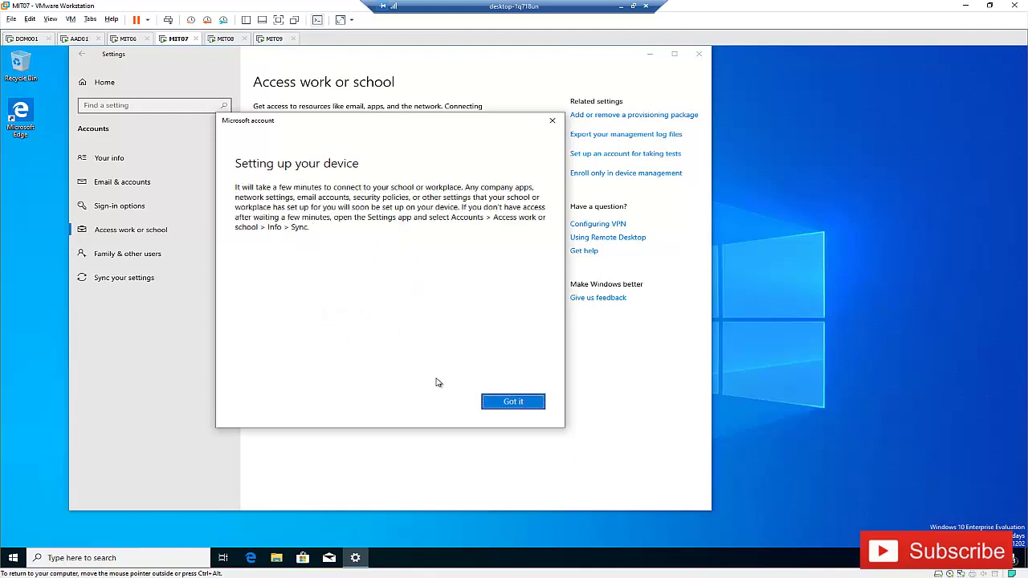
pyautogui.click(518, 407)
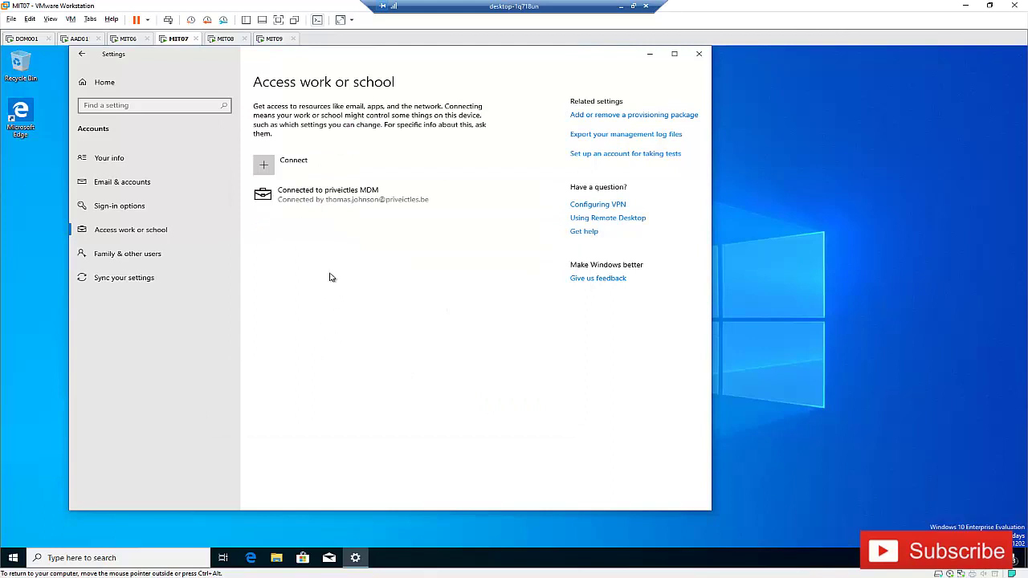
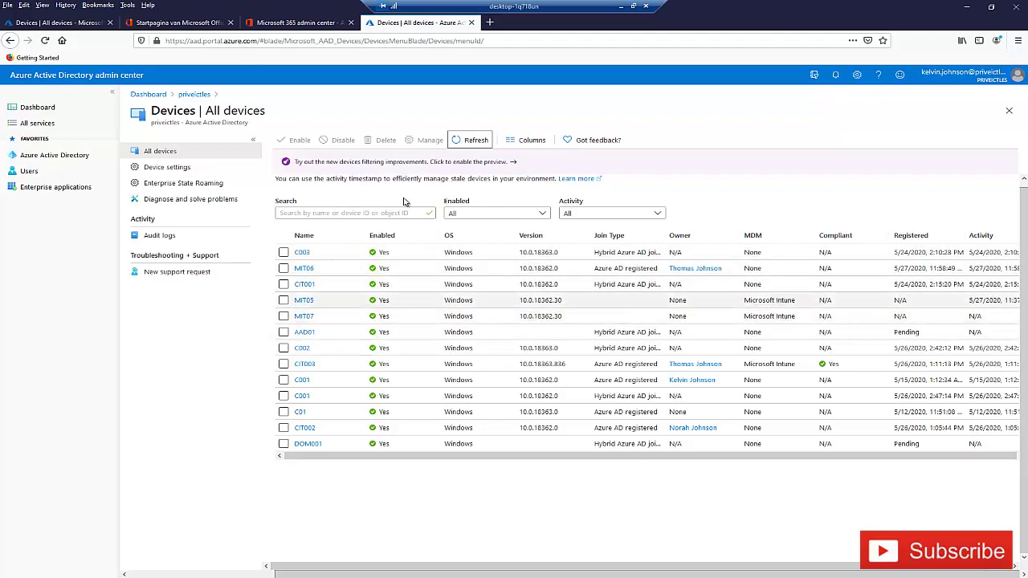
# - Switch from the Azure AD admin center to the Intune device list tab
pyautogui.click(58, 23)
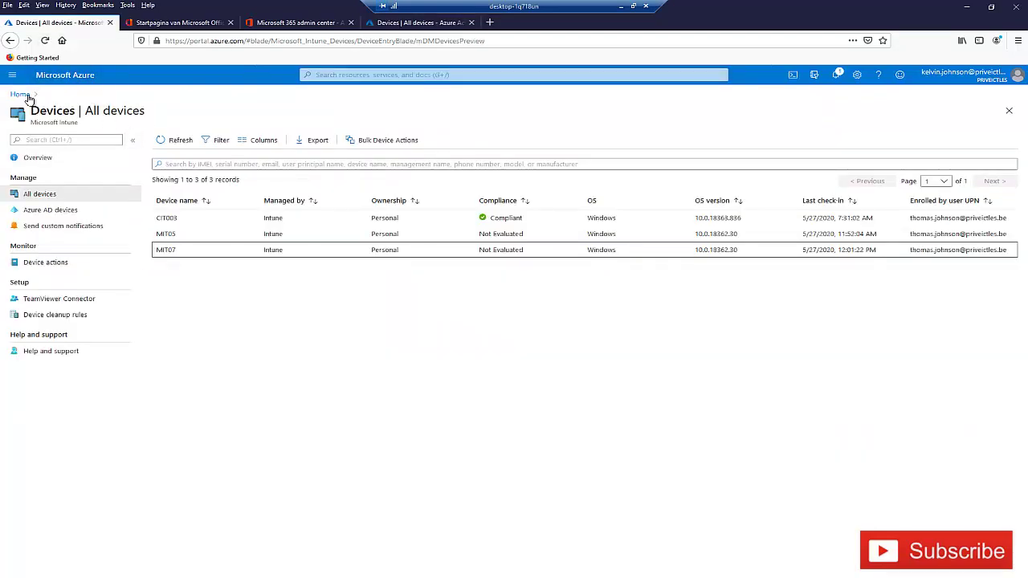
# - Refresh the Intune All devices list, then bring VMware Workstation to the front
pyautogui.click(185, 145)
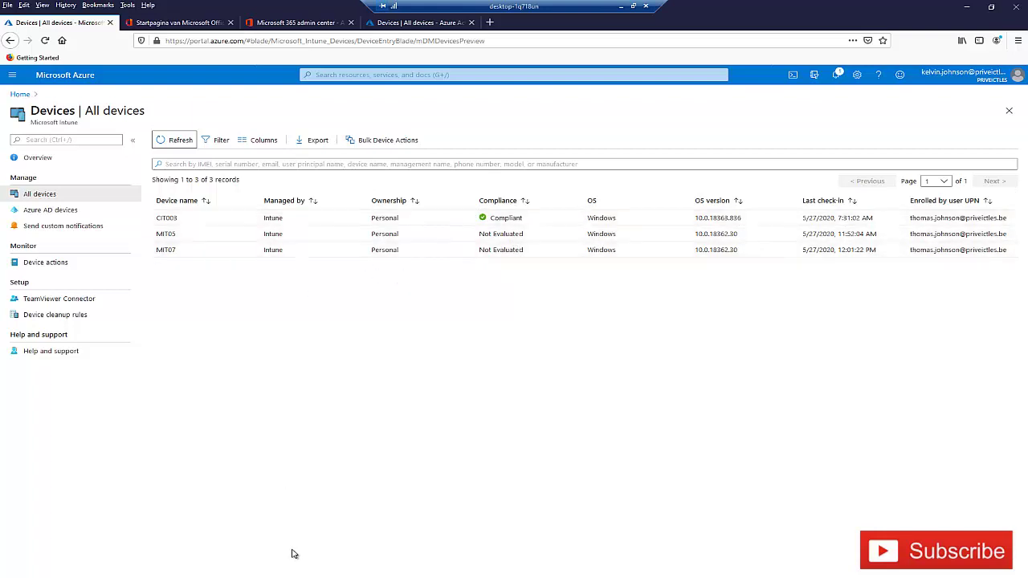
pyautogui.hotkey('alt', 'Tab')
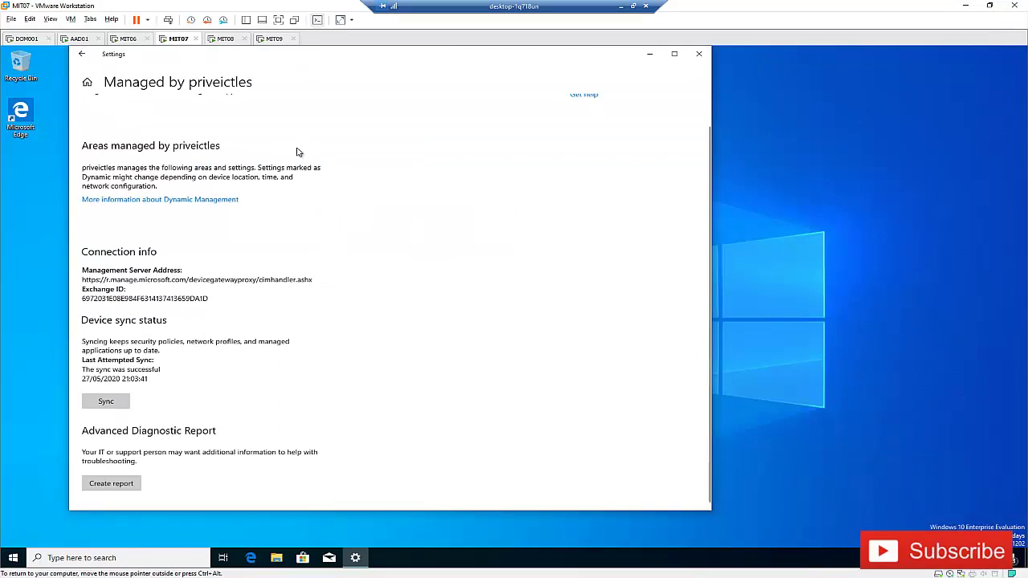
# - On the MIT08 VM, search Start for 'store' and launch Microsoft Store
pyautogui.click(226, 40)
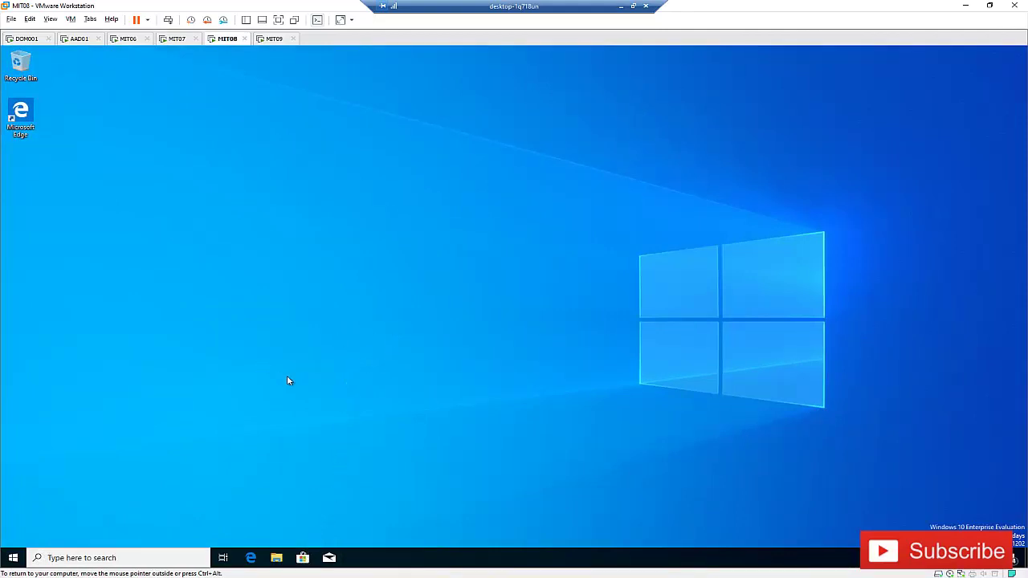
pyautogui.click(13, 558)
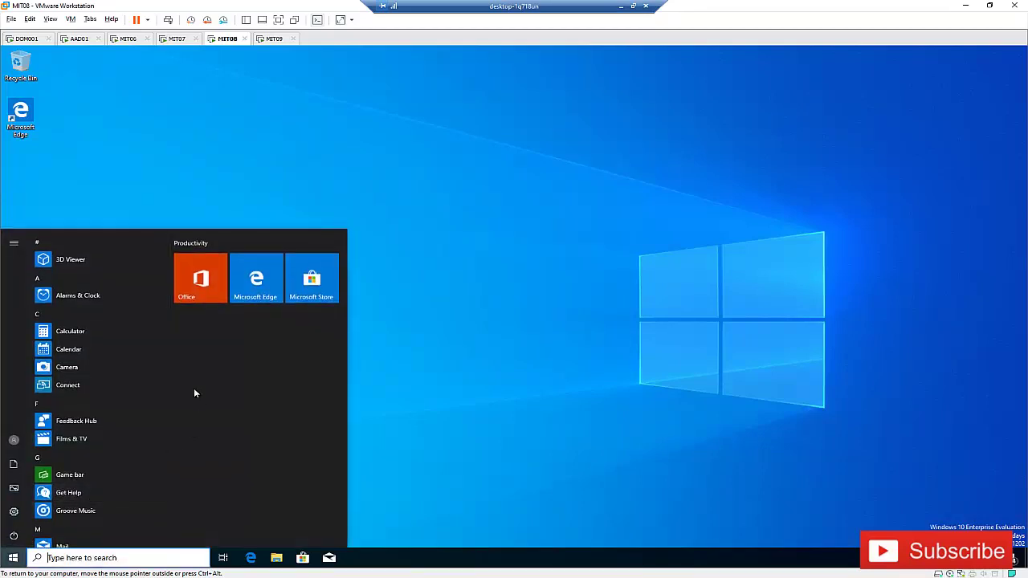
pyautogui.write('store')
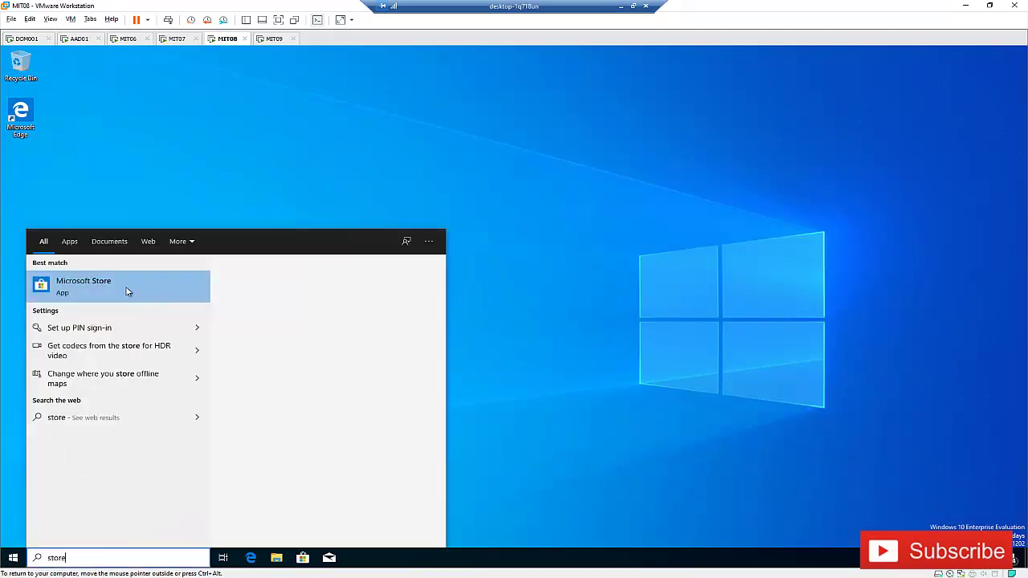
pyautogui.click(116, 290)
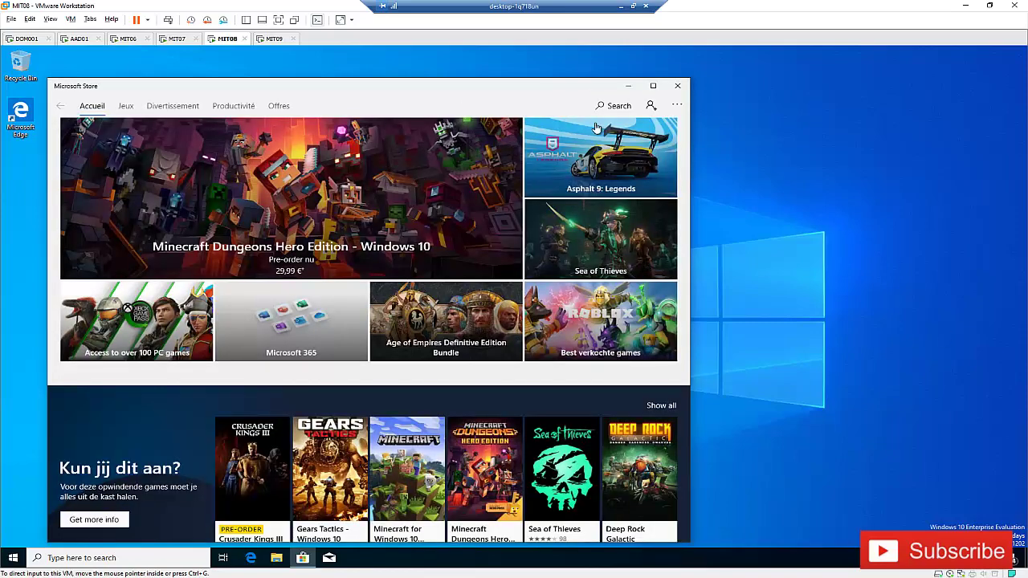
# - Search the Store for 'company' and install Company Portal, declining the Microsoft account sign-in
pyautogui.click(615, 106)
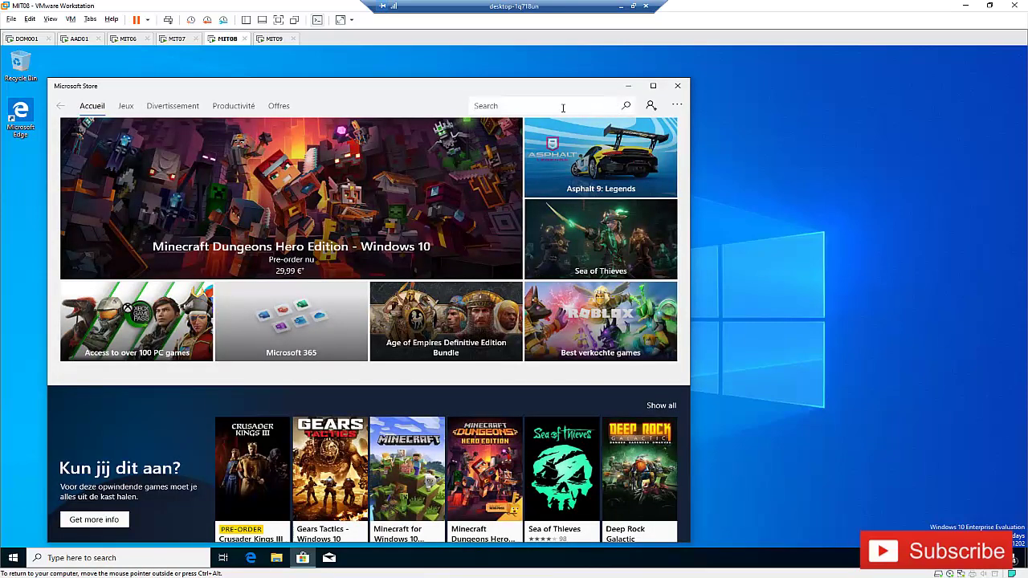
pyautogui.write('company p')
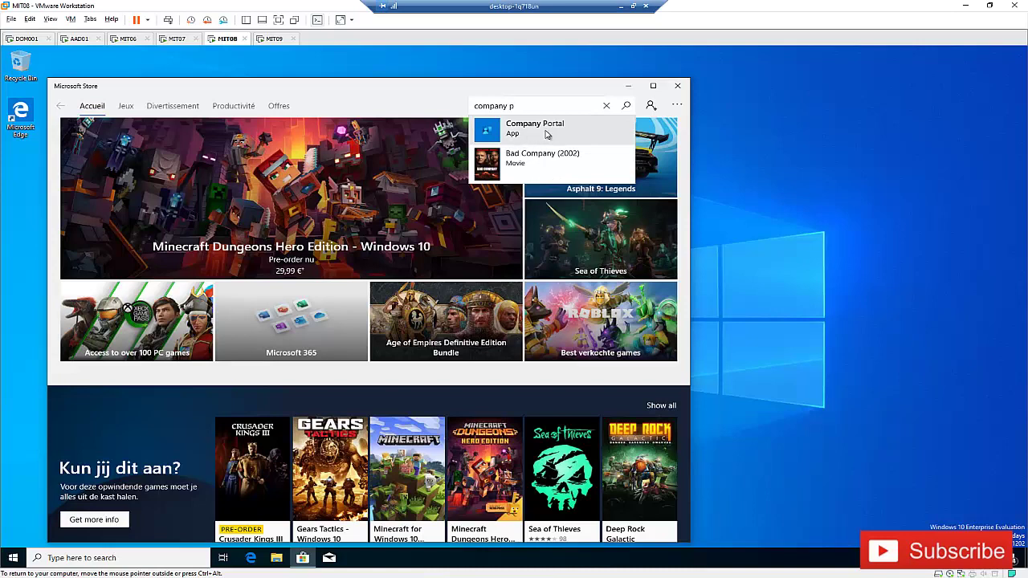
pyautogui.click(540, 132)
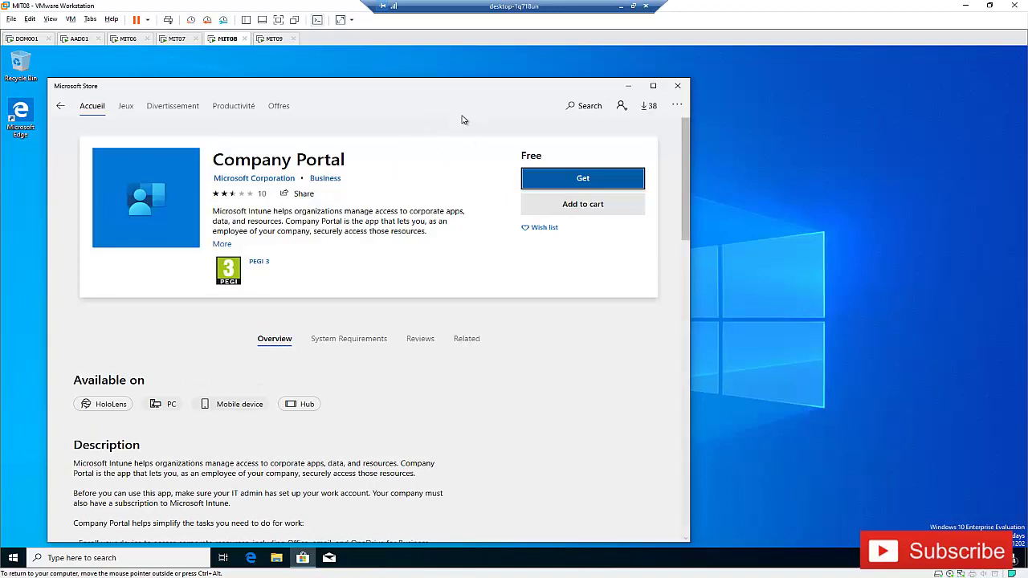
pyautogui.click(550, 185)
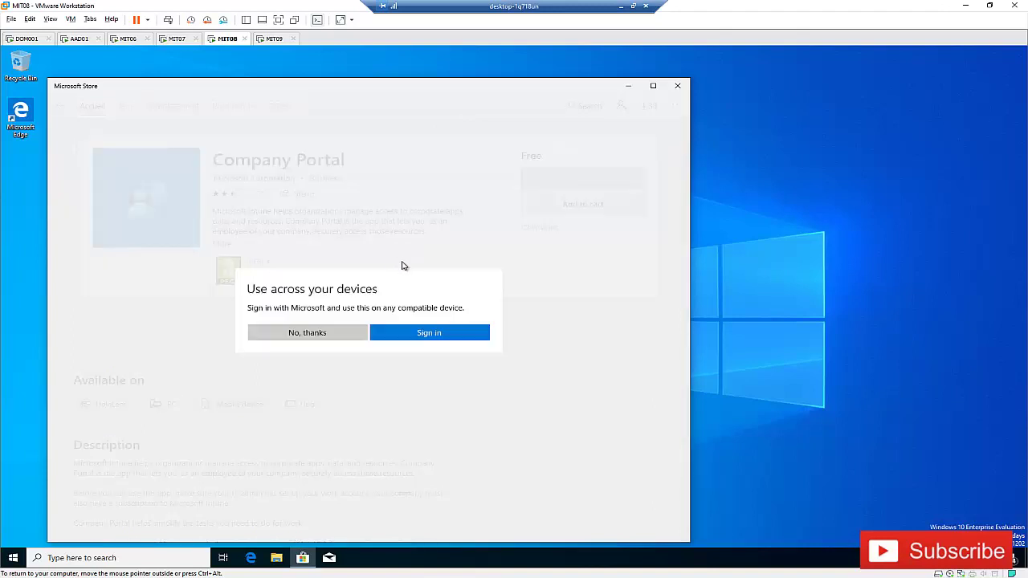
pyautogui.click(331, 332)
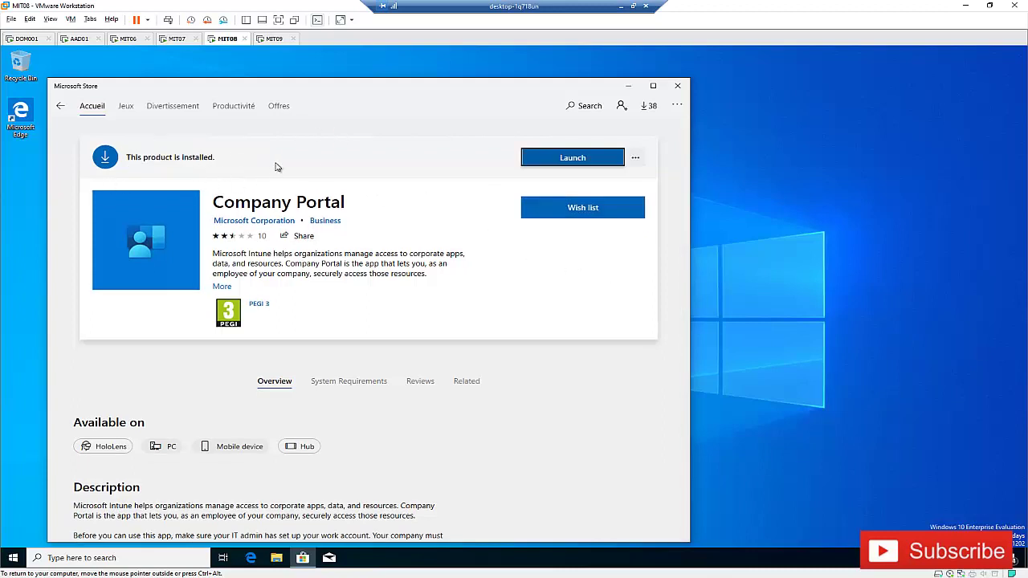
# - Launch Company Portal, sign in with the work e-mail and password, and allow organization management
pyautogui.click(554, 166)
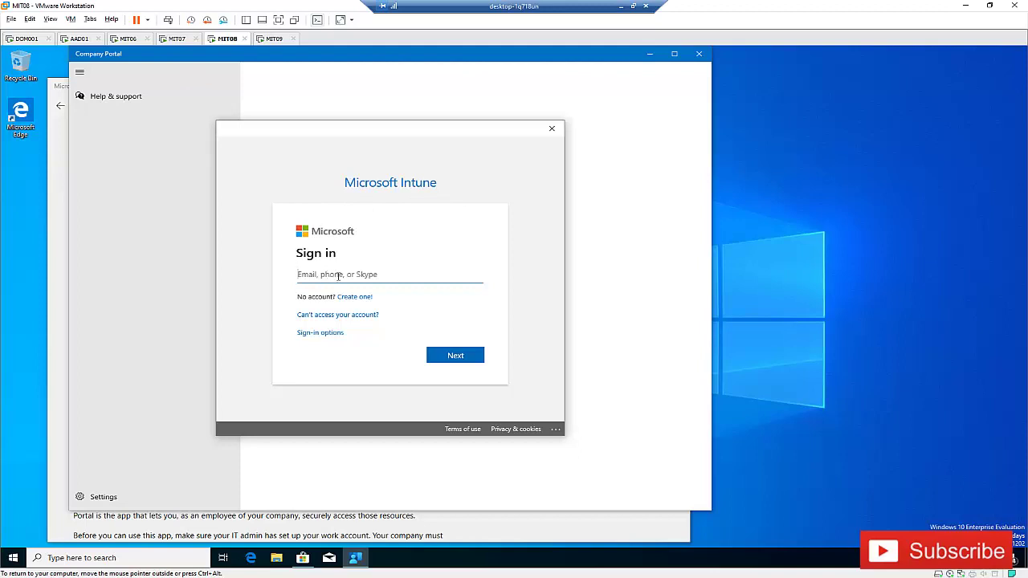
pyautogui.click(455, 356)
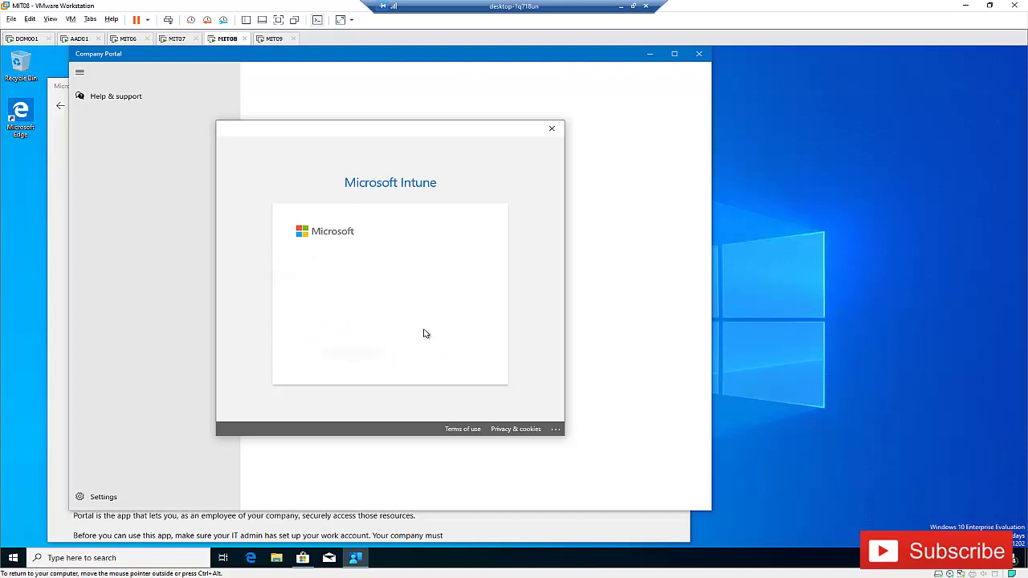
pyautogui.write('••')
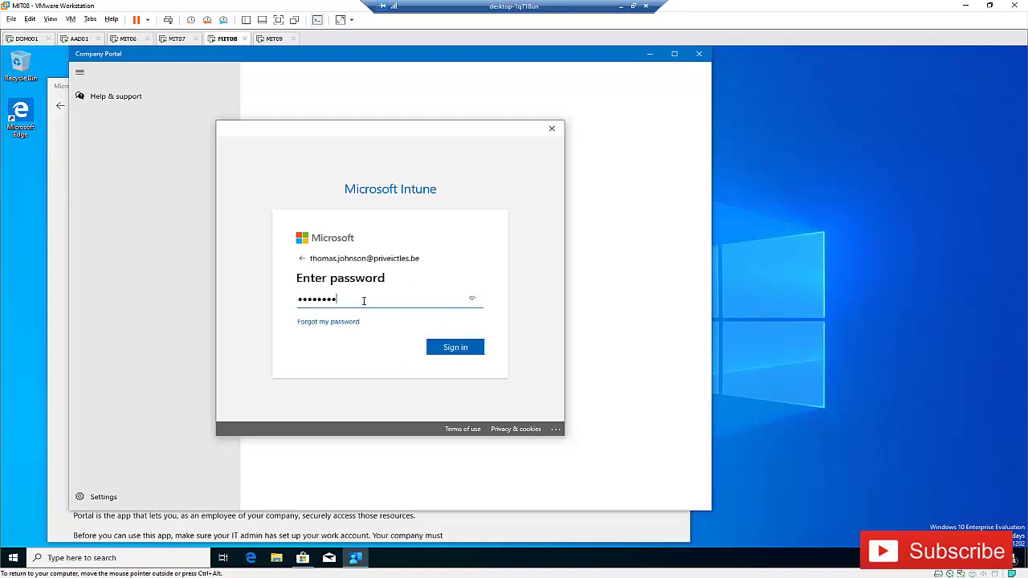
pyautogui.click(459, 347)
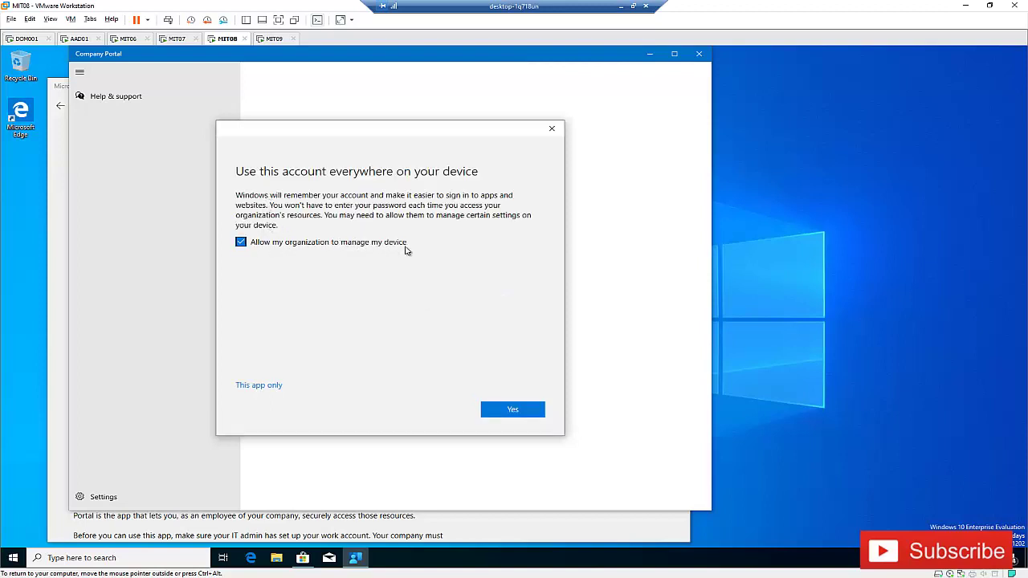
pyautogui.click(500, 410)
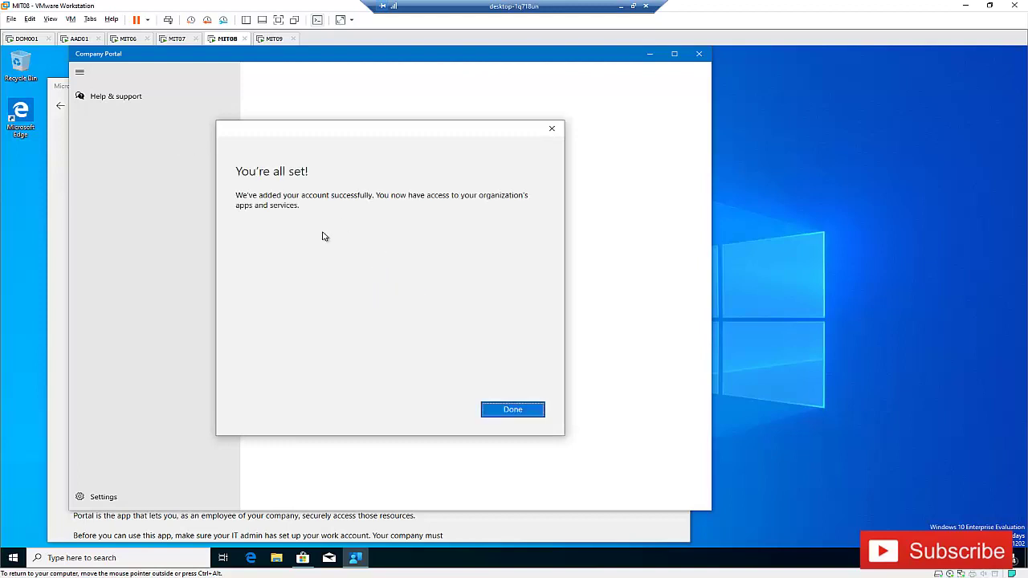
pyautogui.click(503, 412)
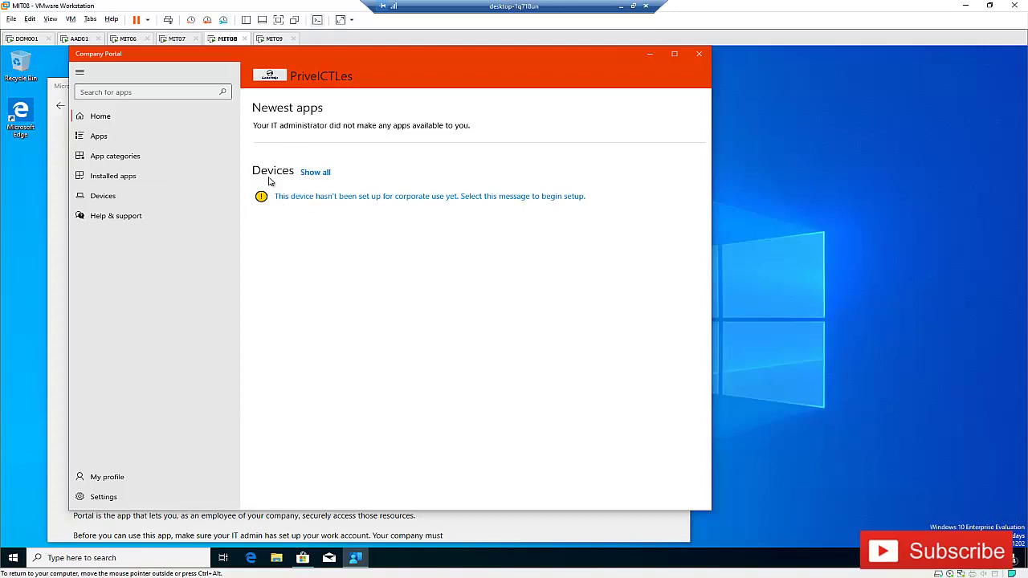
# - Finish account setup and start corporate setup from the 'device hasn't been set up' message
pyautogui.click(179, 42)
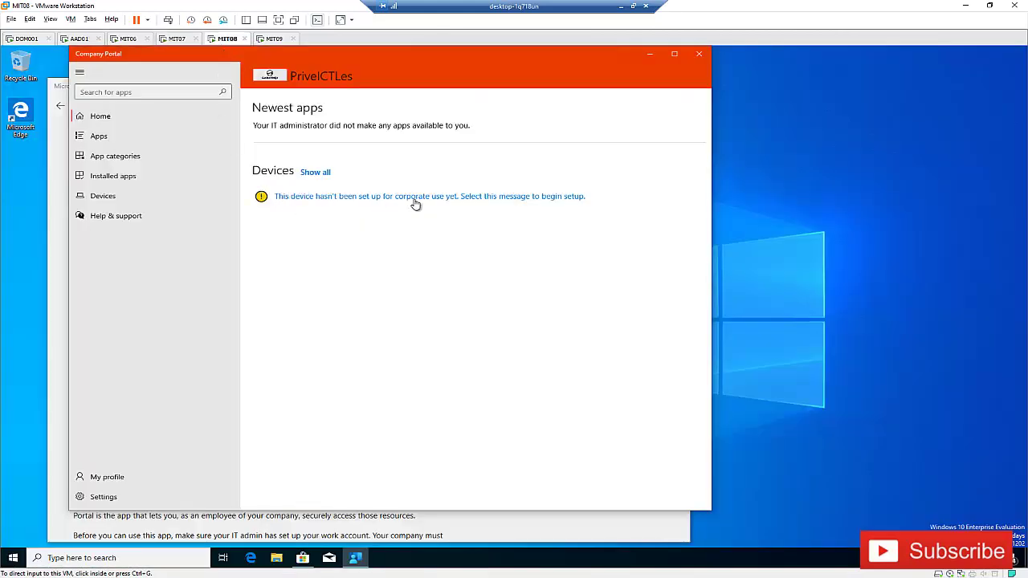
pyautogui.click(311, 207)
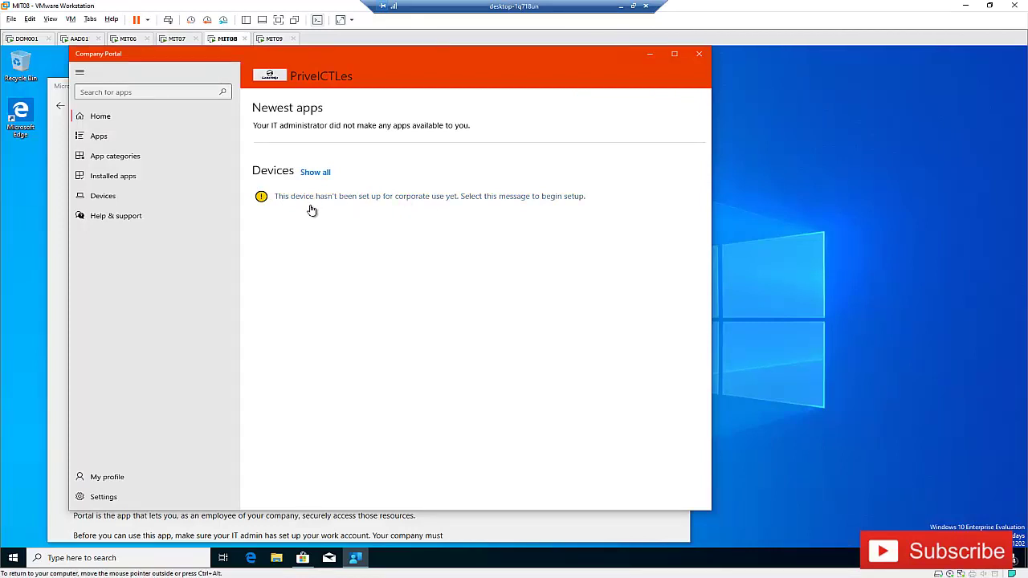
pyautogui.click(414, 196)
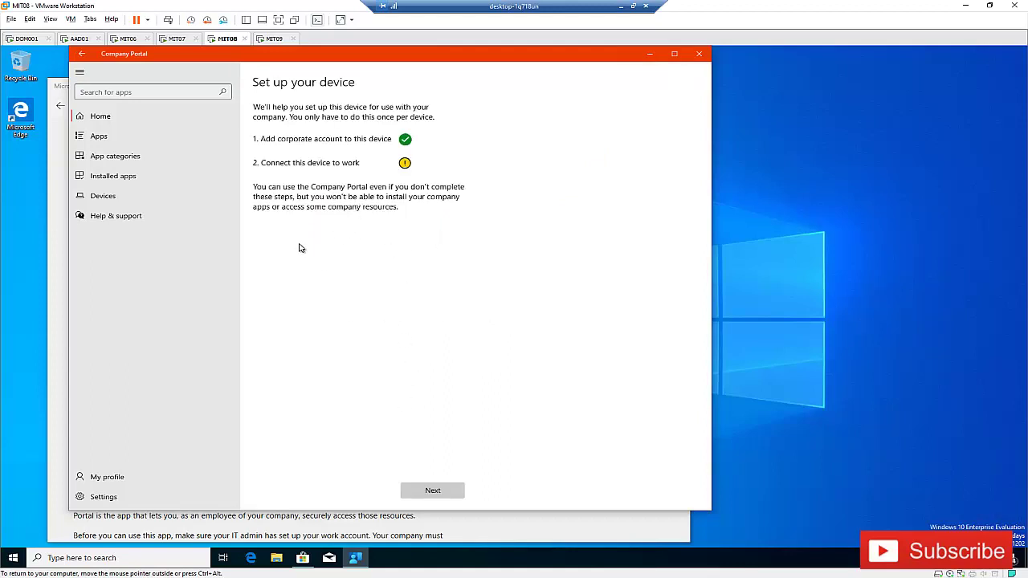
# - Continue to Connect to work and connect the device, retrying Connect once
pyautogui.click(433, 490)
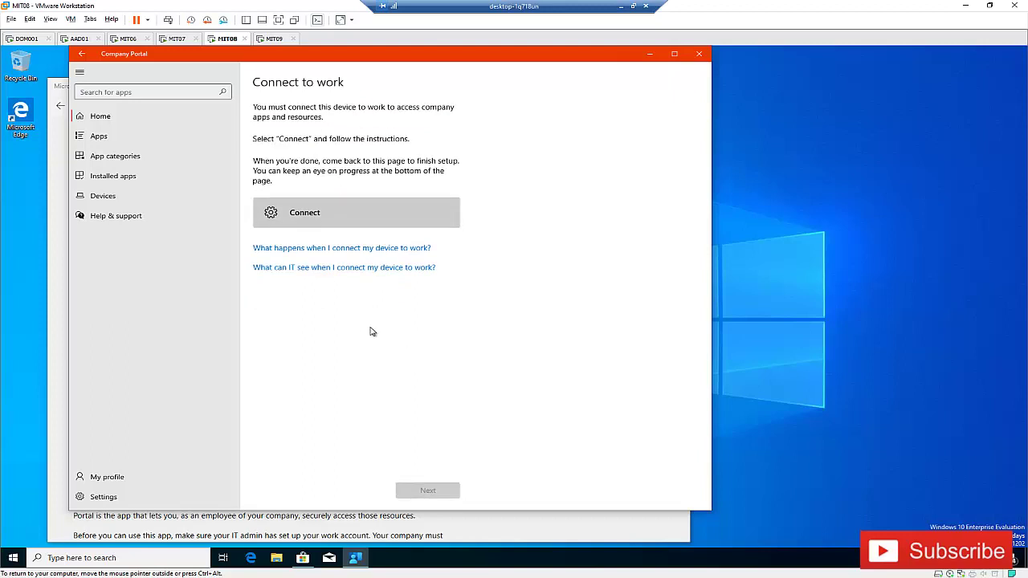
pyautogui.click(310, 220)
pyautogui.click(319, 224)
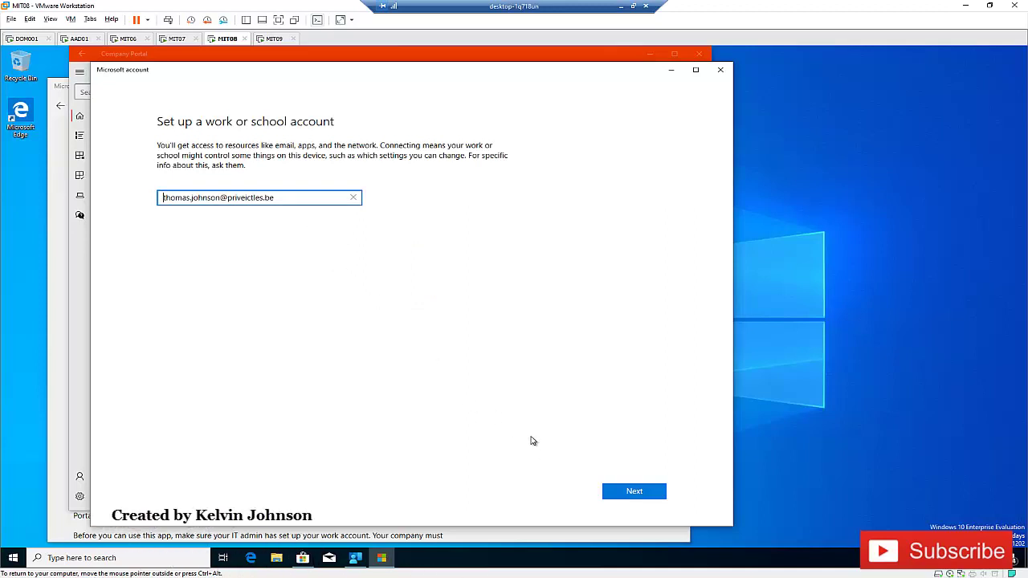
# - Confirm the pre-filled work account, sign in with its password, and decline staying signed in
pyautogui.click(612, 493)
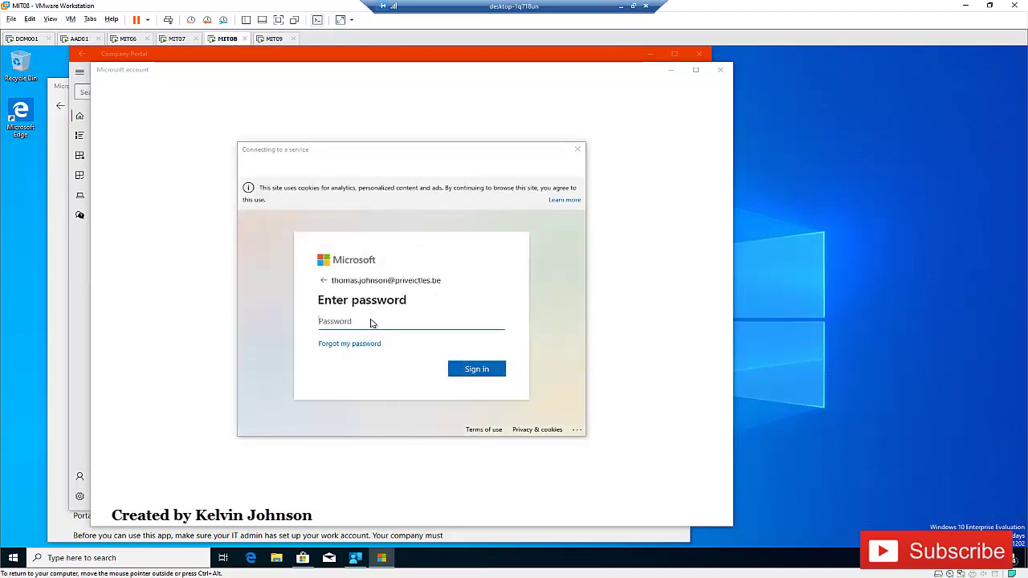
pyautogui.write('P')
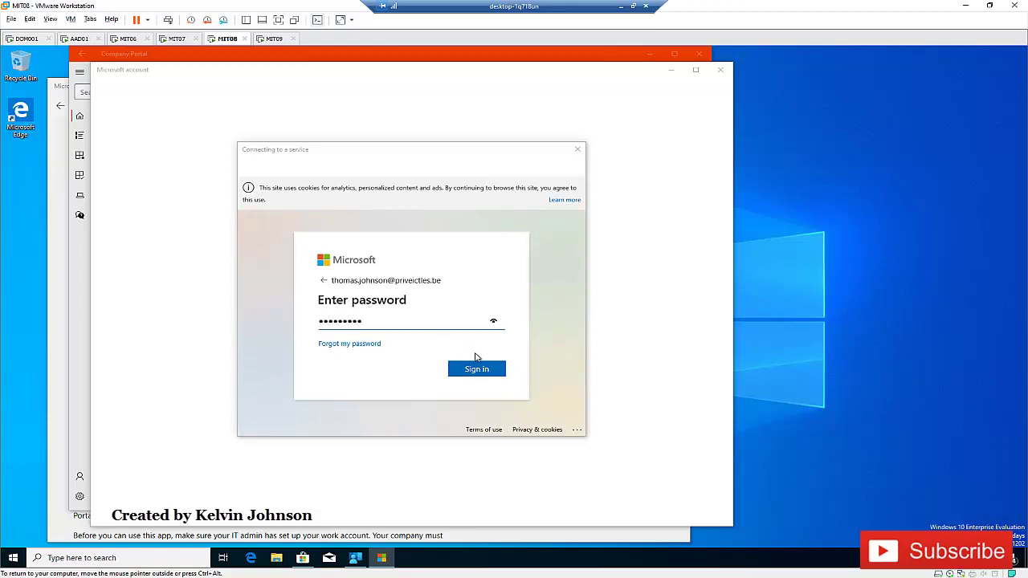
pyautogui.click(475, 369)
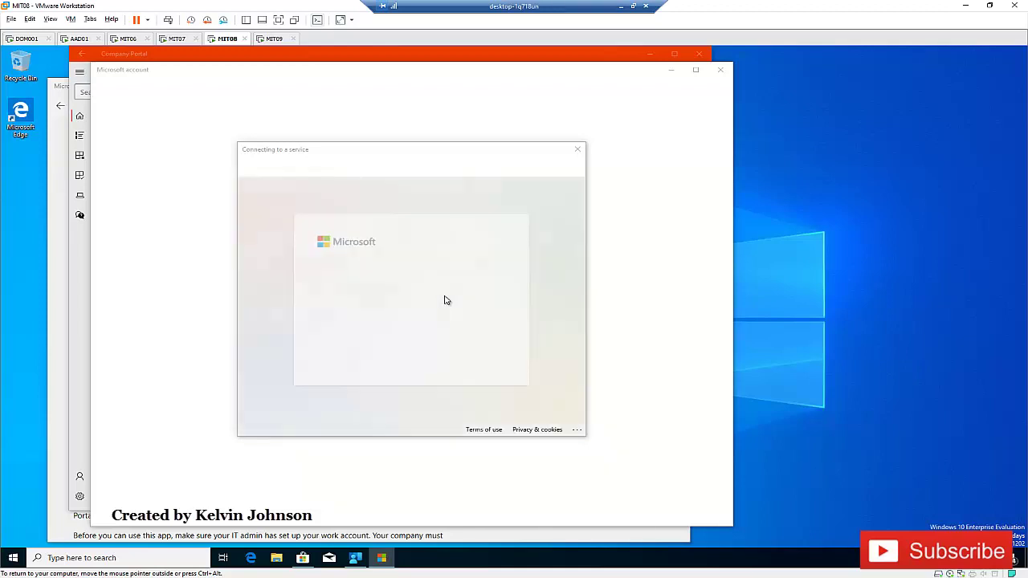
pyautogui.click(407, 354)
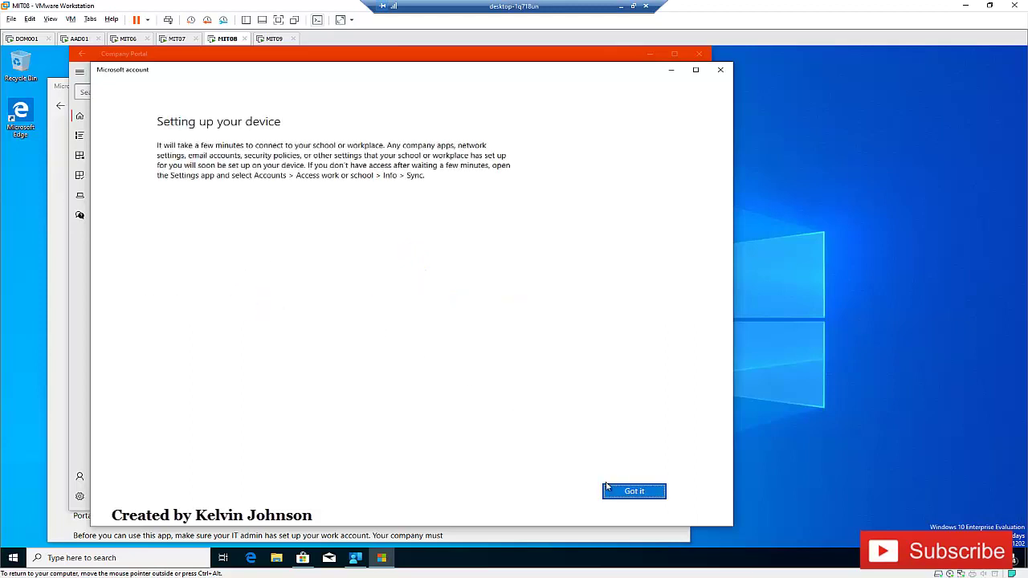
# - Dismiss the setup notice, continue past Connect to work, and finish on You're all set
pyautogui.click(634, 491)
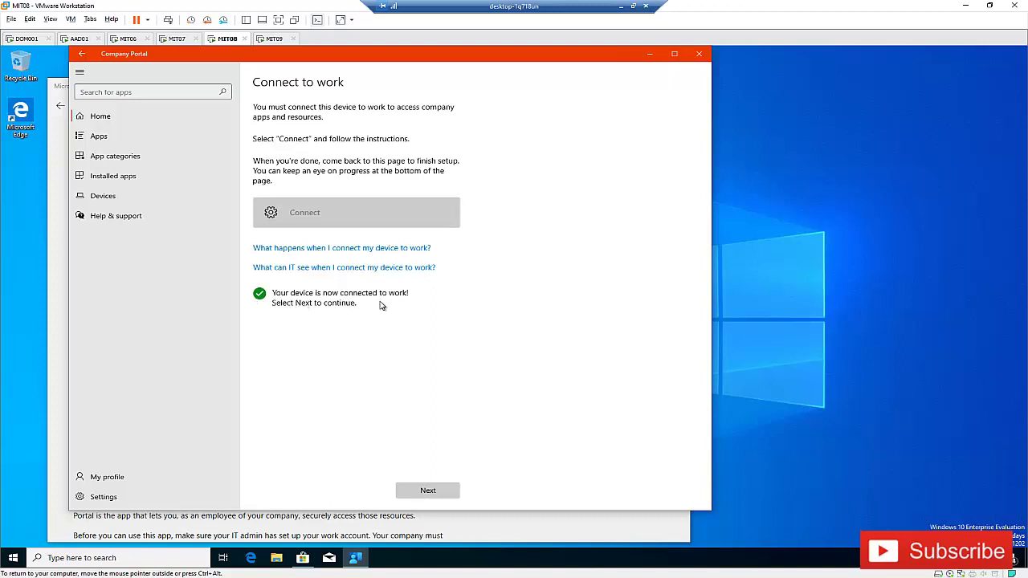
pyautogui.click(423, 491)
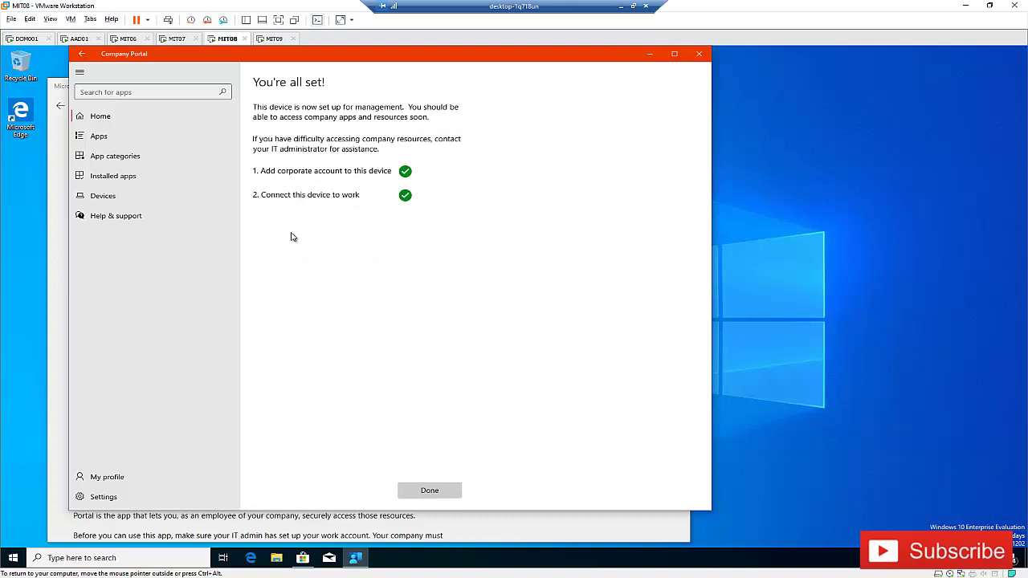
pyautogui.click(424, 492)
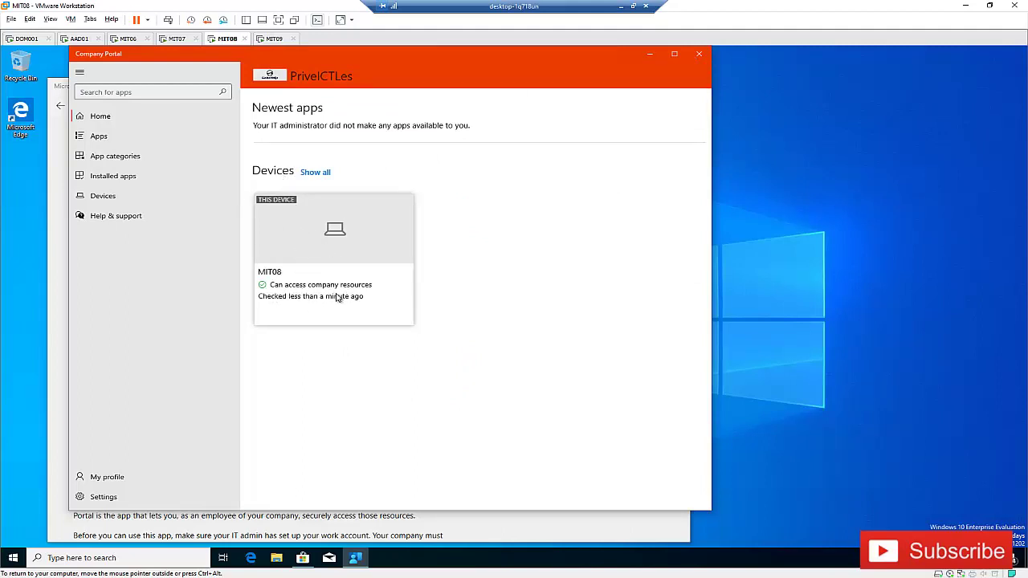
# - Browse the Apps, App categories and Installed apps pages in Company Portal
pyautogui.click(113, 140)
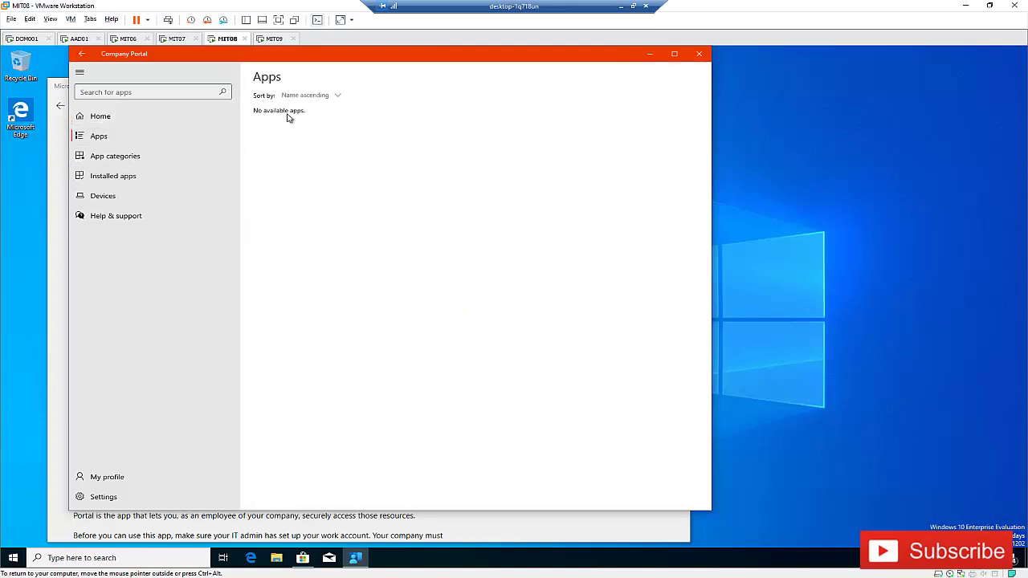
pyautogui.click(125, 157)
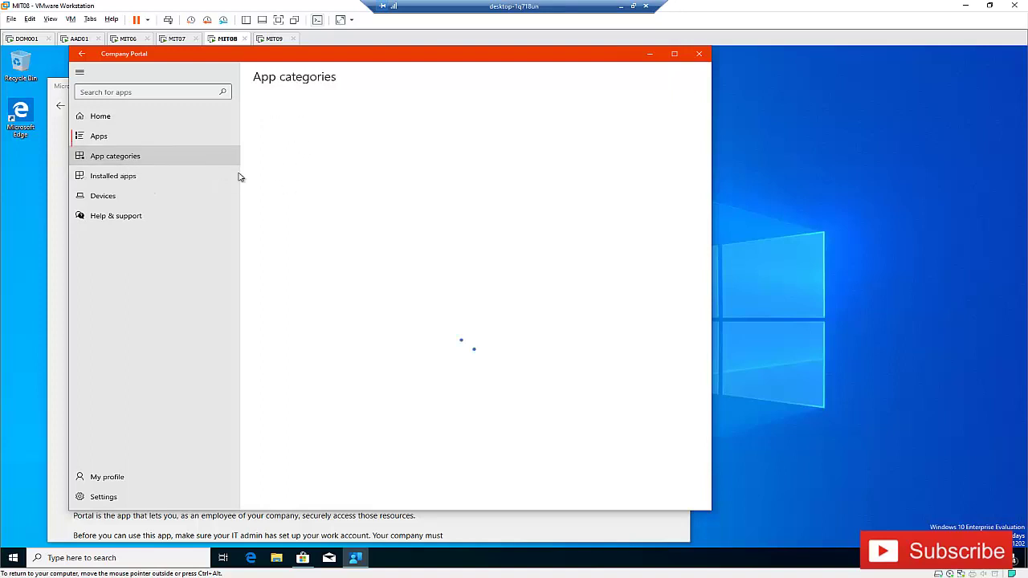
pyautogui.click(122, 177)
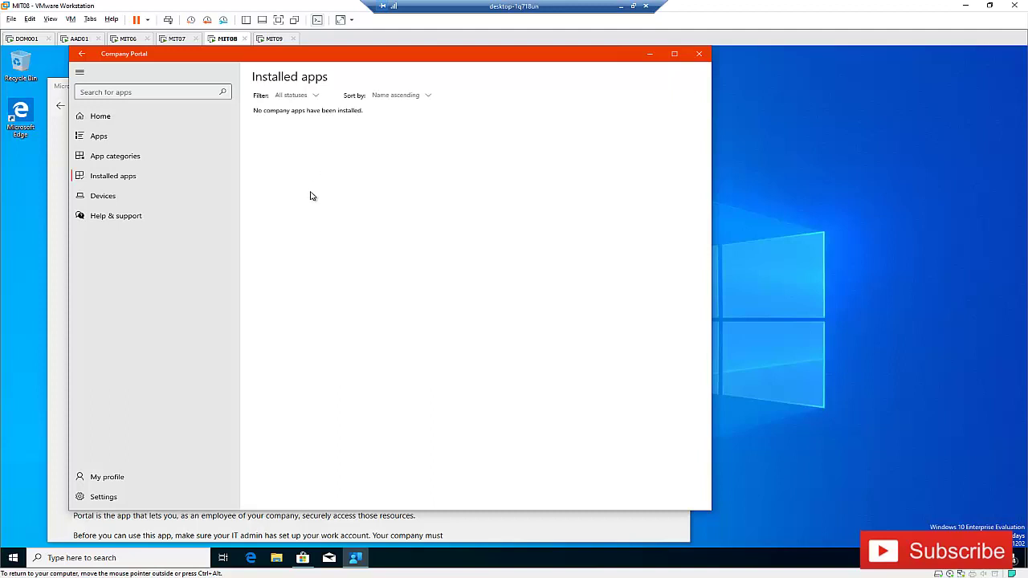
# - View Devices listing MIT08 with CIT003, MIT05 and MIT07, then open Help and support
pyautogui.click(122, 201)
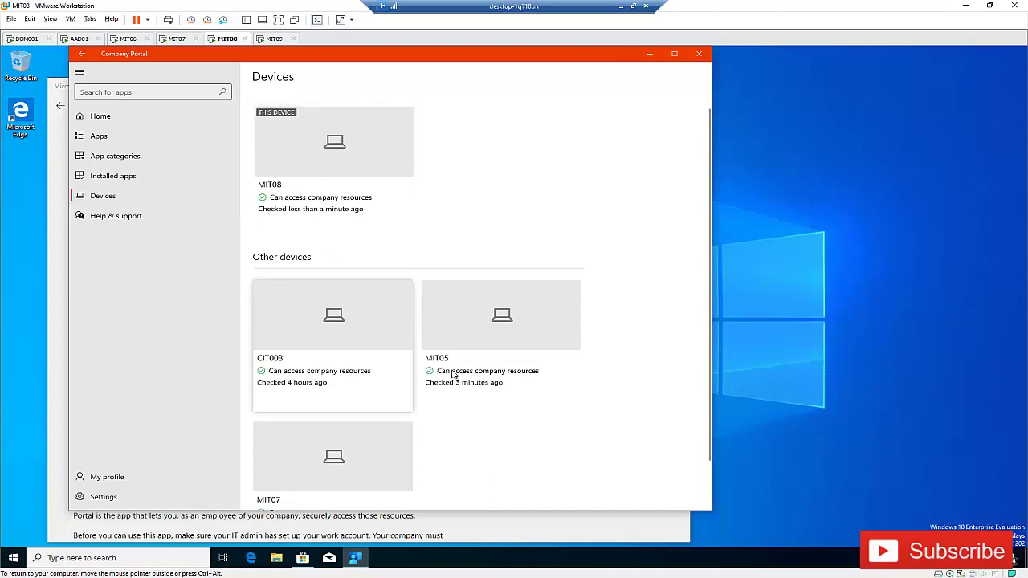
pyautogui.scroll(-2, 402, 392)
pyautogui.scroll(2, 386, 217)
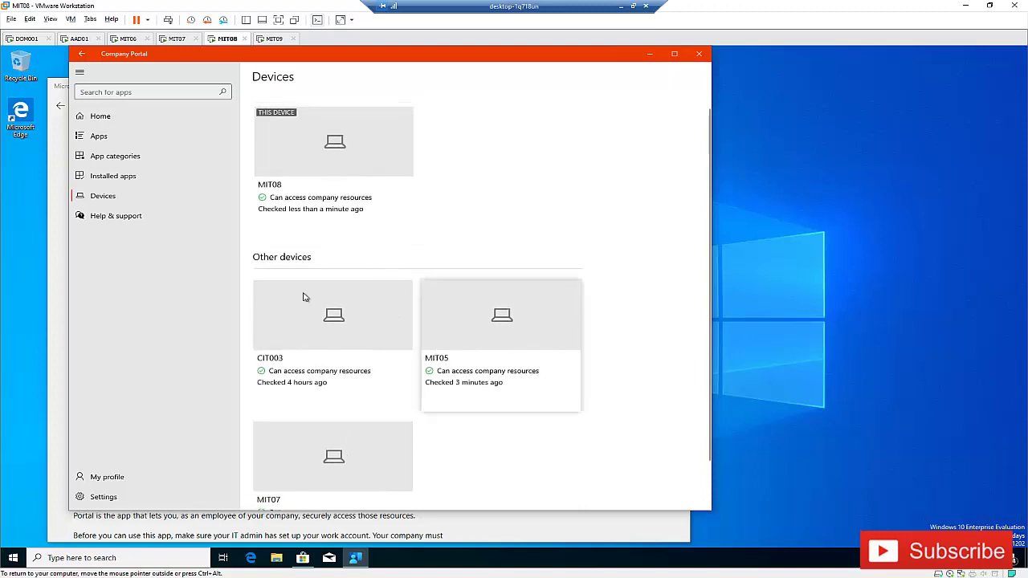
pyautogui.click(117, 217)
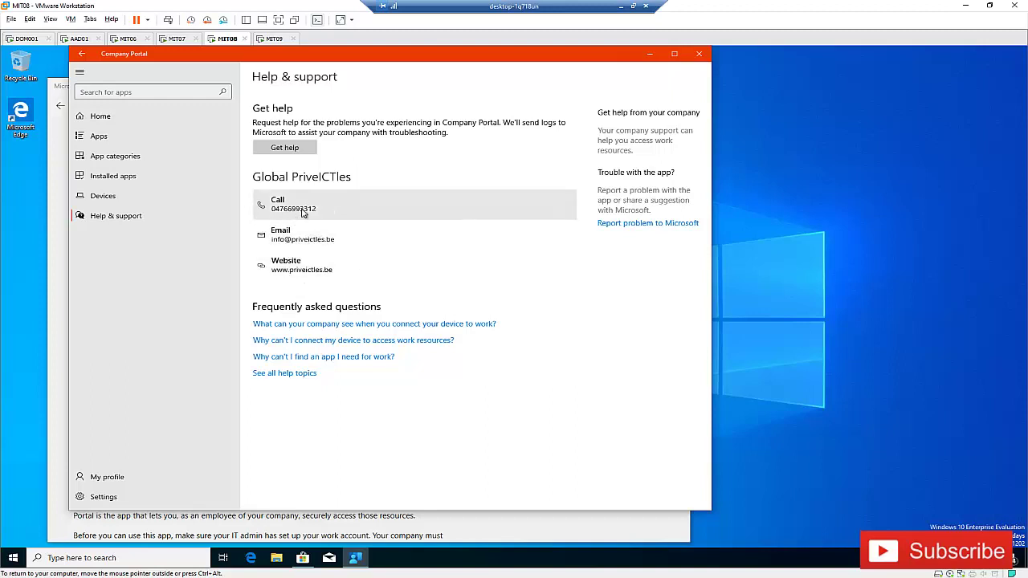
pyautogui.click(315, 241)
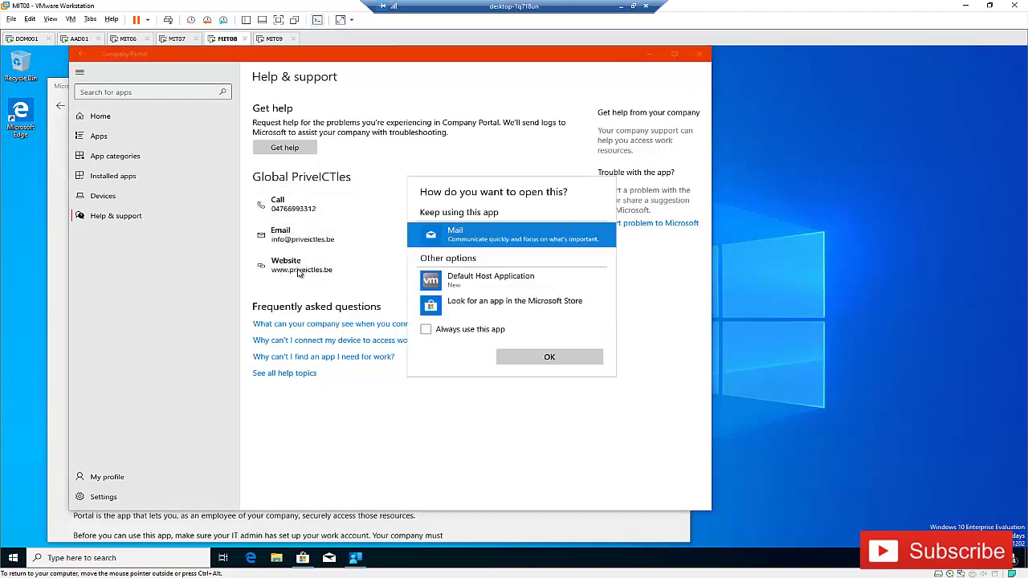
pyautogui.press('Escape')
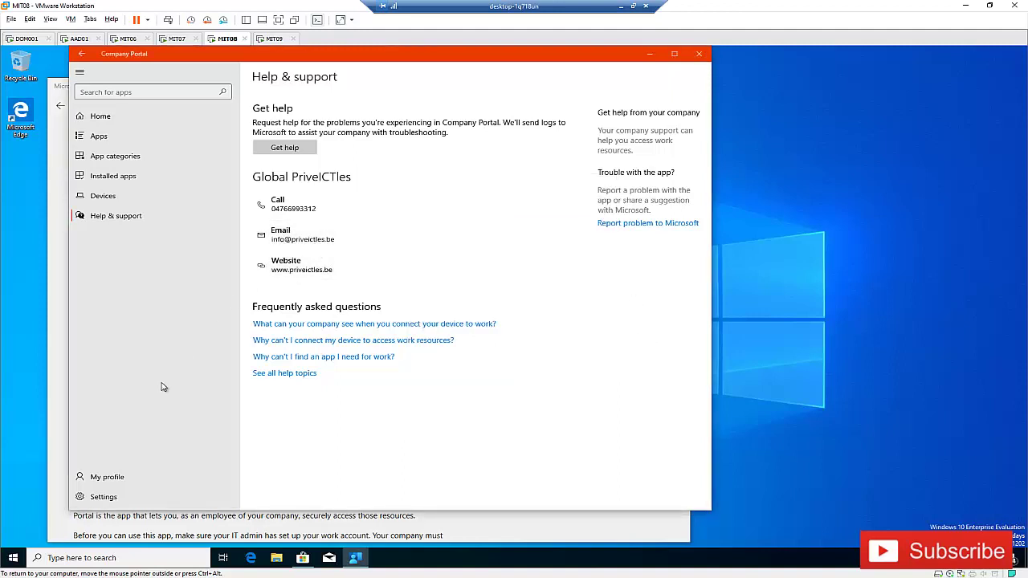
pyautogui.click(161, 474)
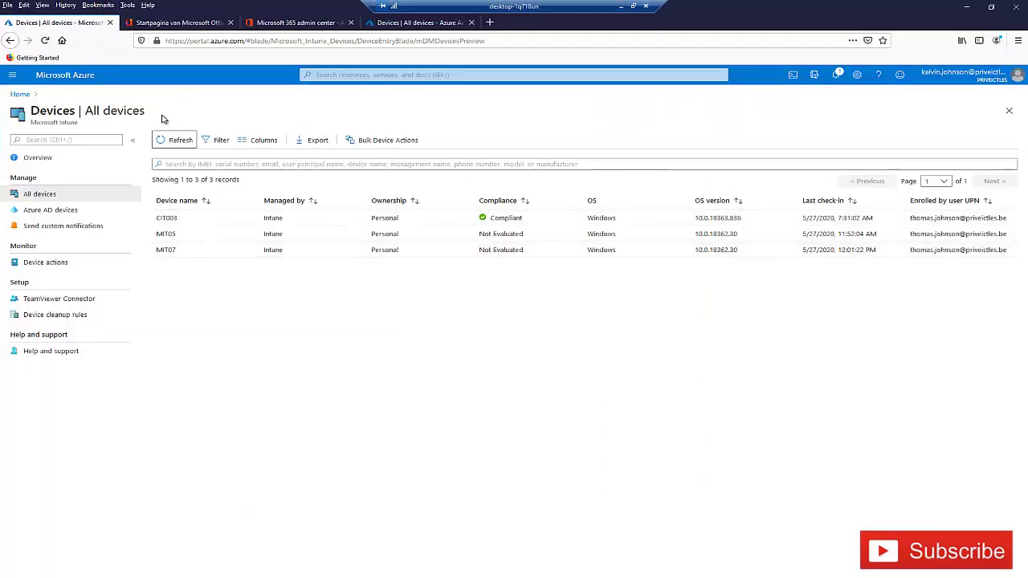
pyautogui.click(178, 140)
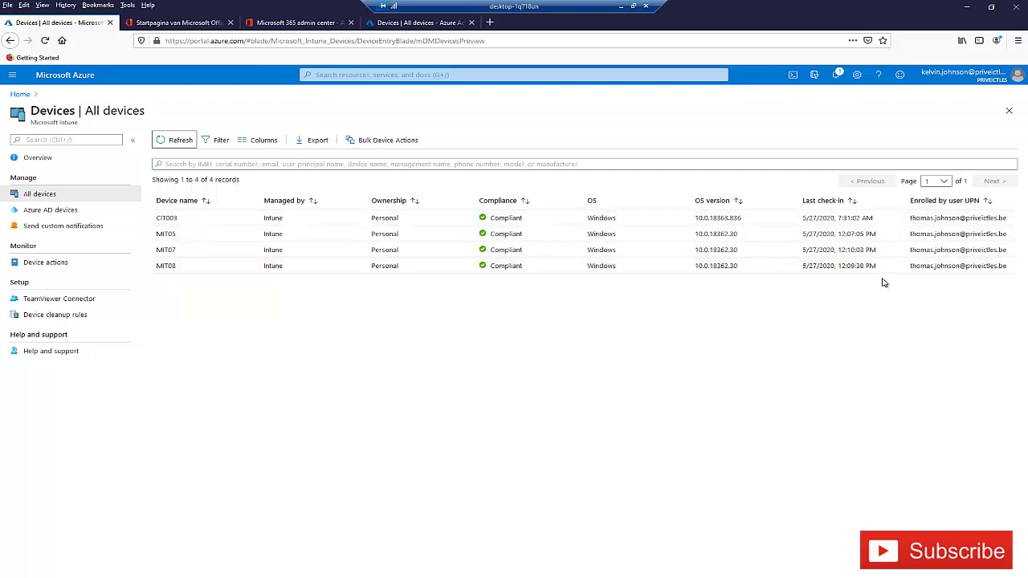
pyautogui.click(413, 24)
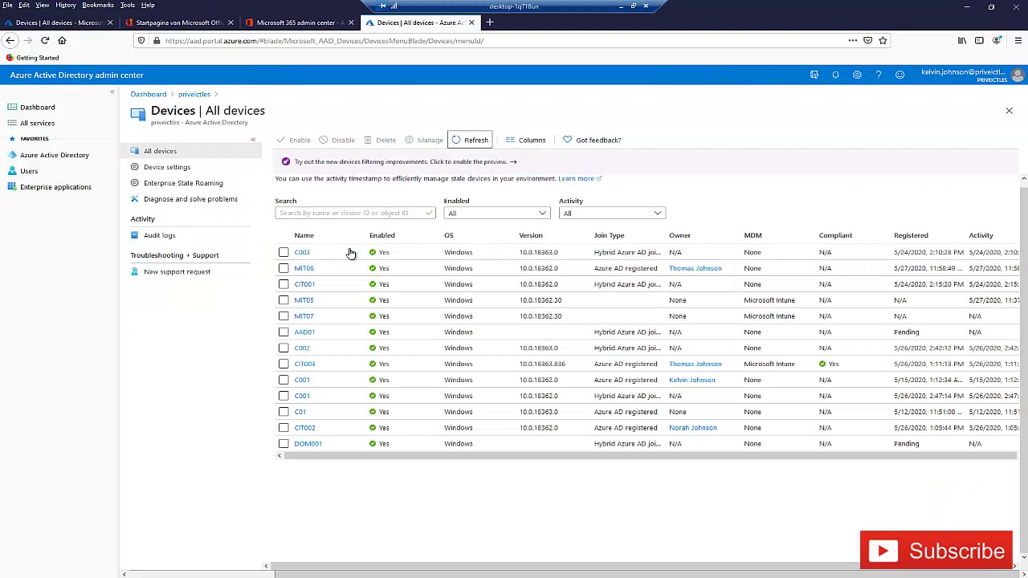
pyautogui.click(471, 141)
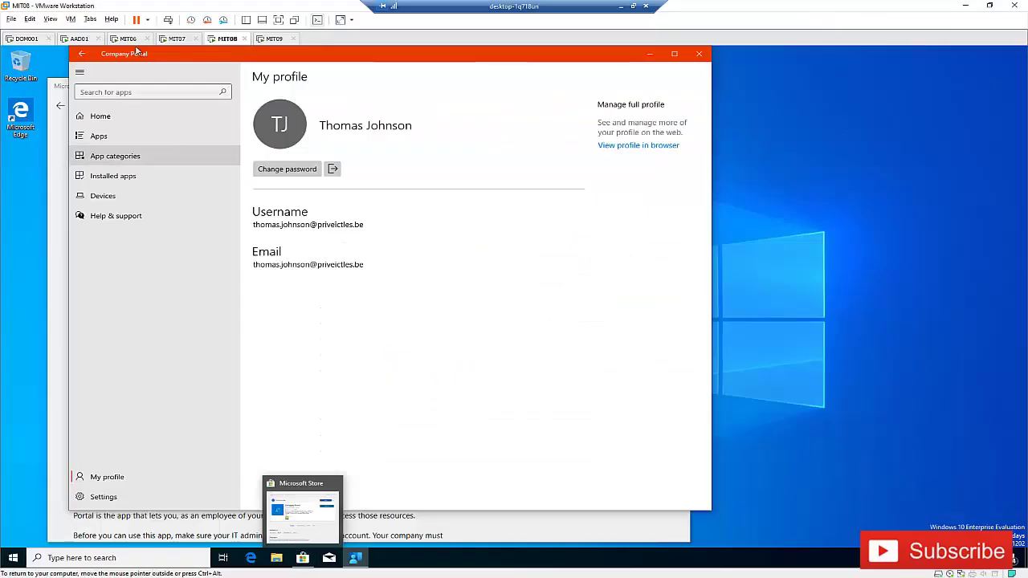
pyautogui.click(129, 39)
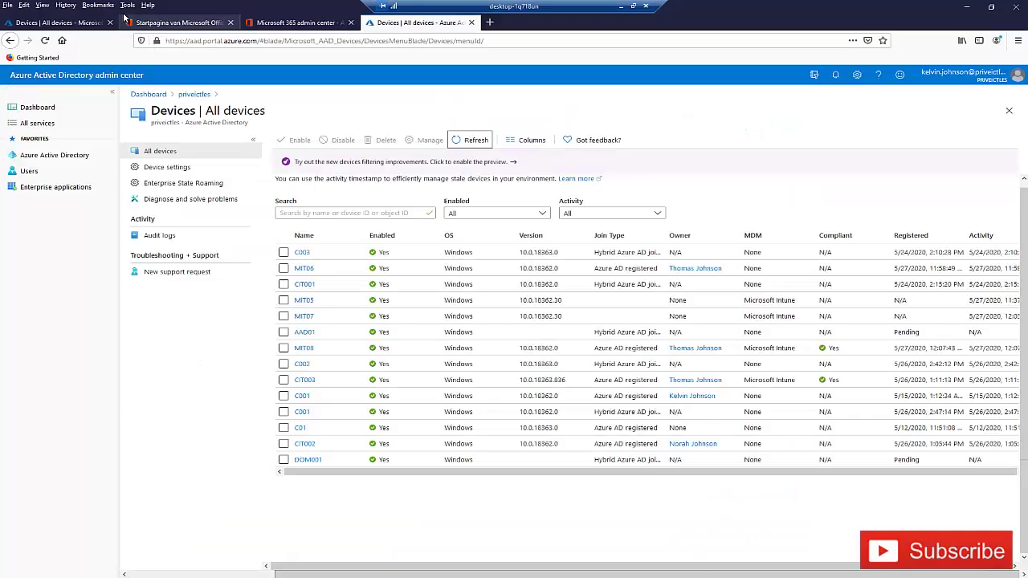
pyautogui.click(56, 23)
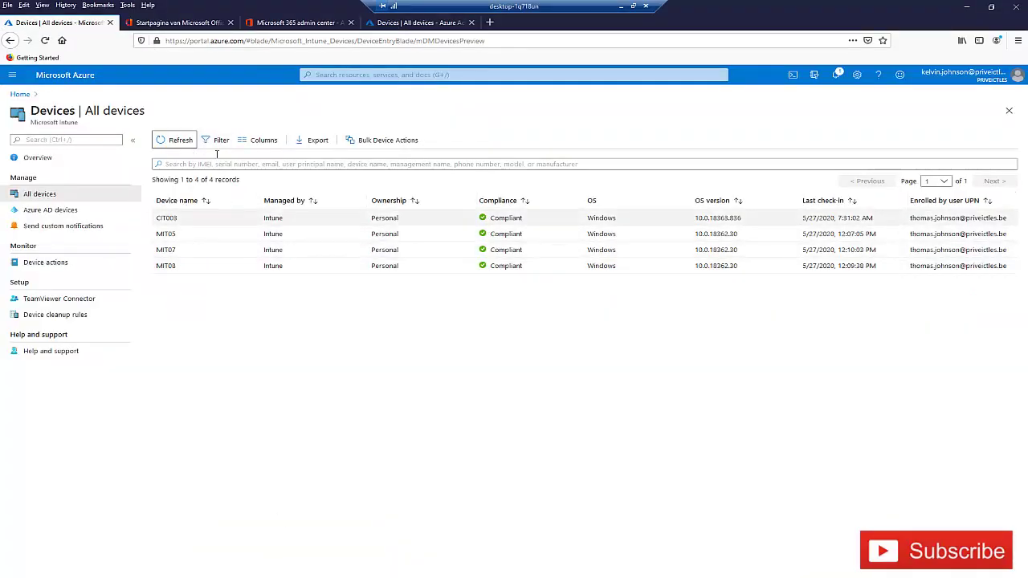
pyautogui.click(377, 22)
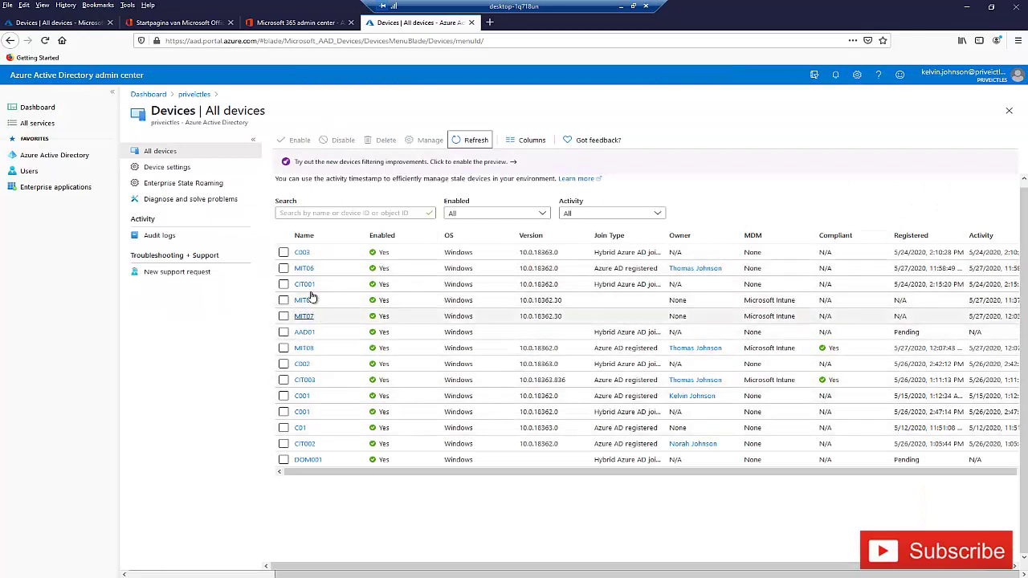
# - Inspect MIT06 and MIT08 in Azure AD devices, then open Intune's All devices list from MIT08
pyautogui.click(304, 268)
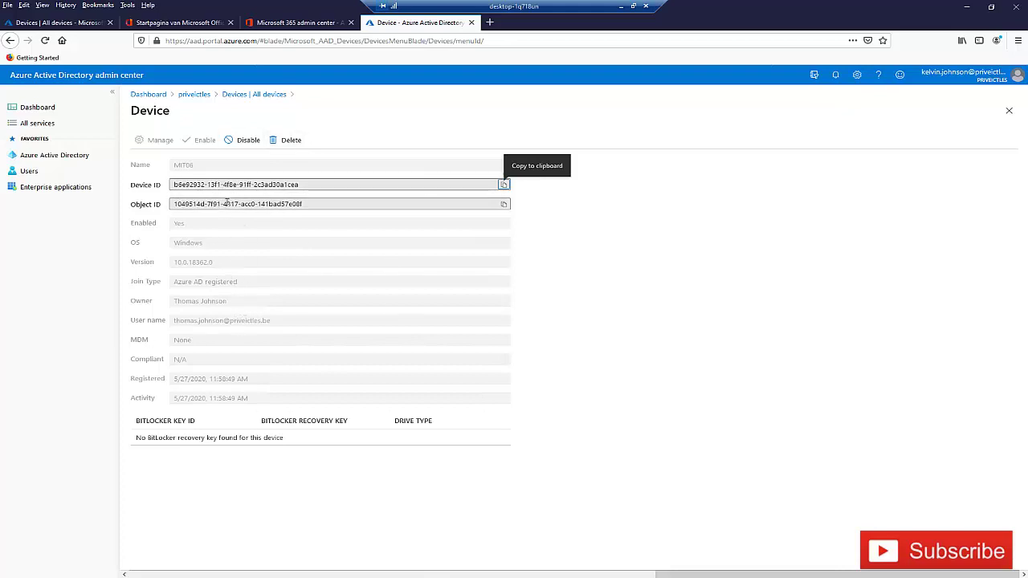
pyautogui.click(240, 95)
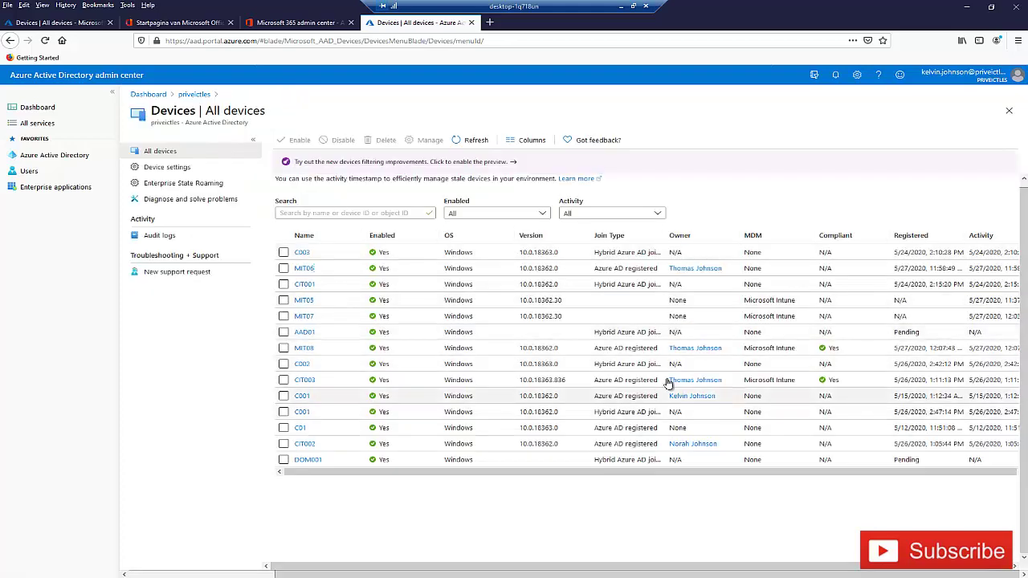
pyautogui.click(305, 350)
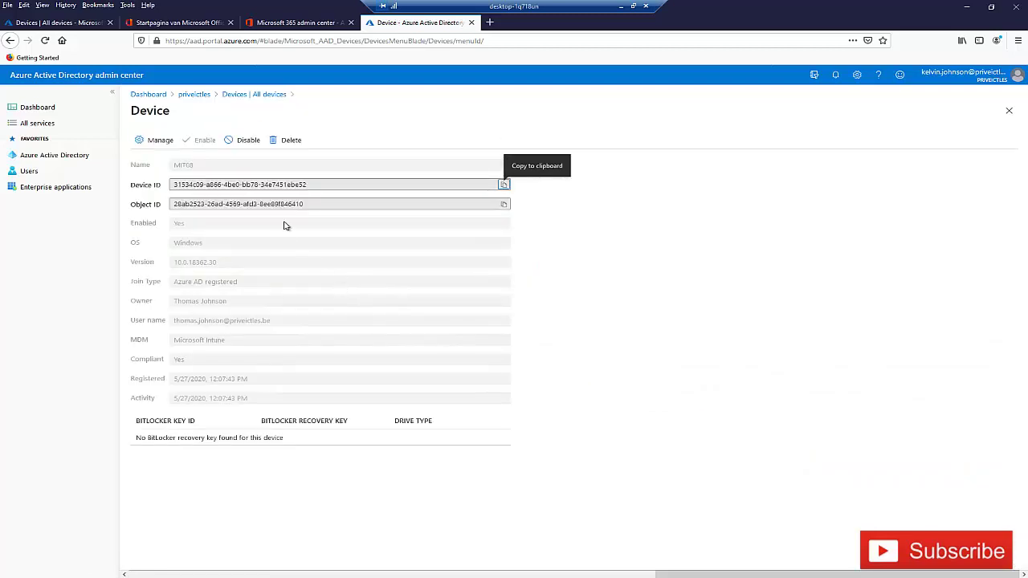
pyautogui.click(157, 140)
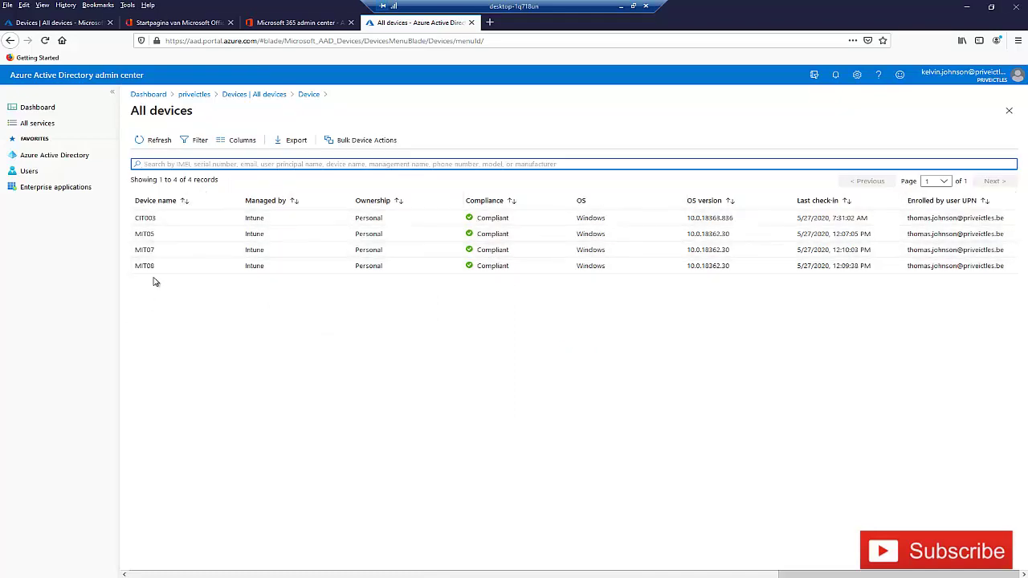
# - Open MIT08's Intune overview, showing a compliant personal Windows VM on VMware Virtual Platform
pyautogui.click(144, 266)
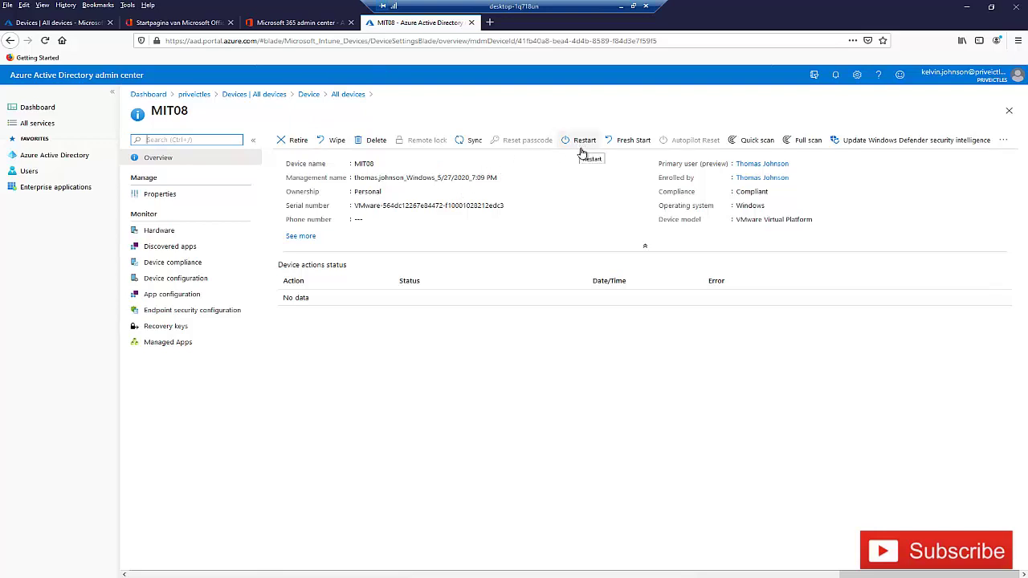
# - Cancel a Fresh Start with Retain user data ticked, then review MIT08's hardware and discovered apps
pyautogui.click(633, 141)
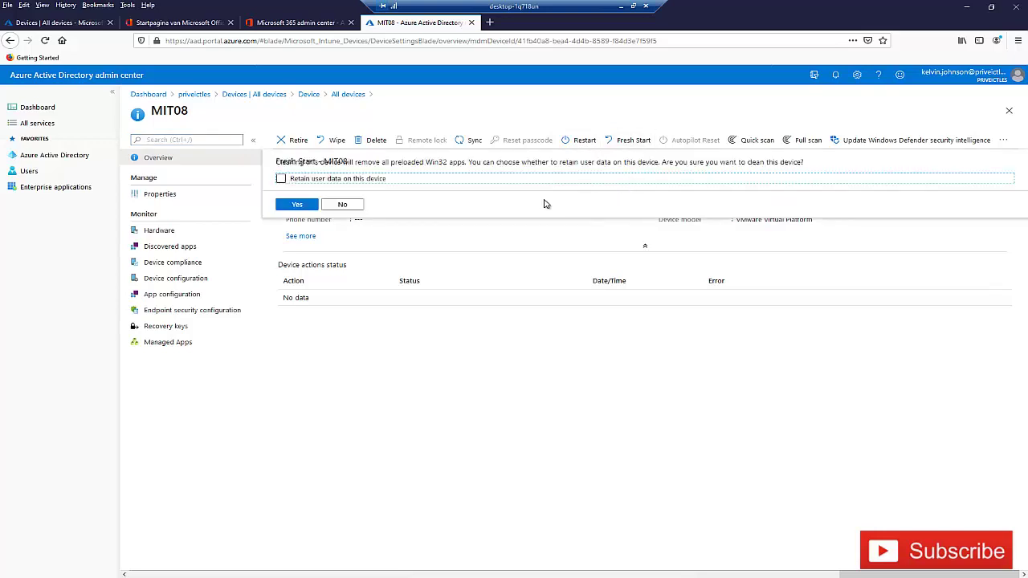
pyautogui.click(309, 180)
pyautogui.click(343, 205)
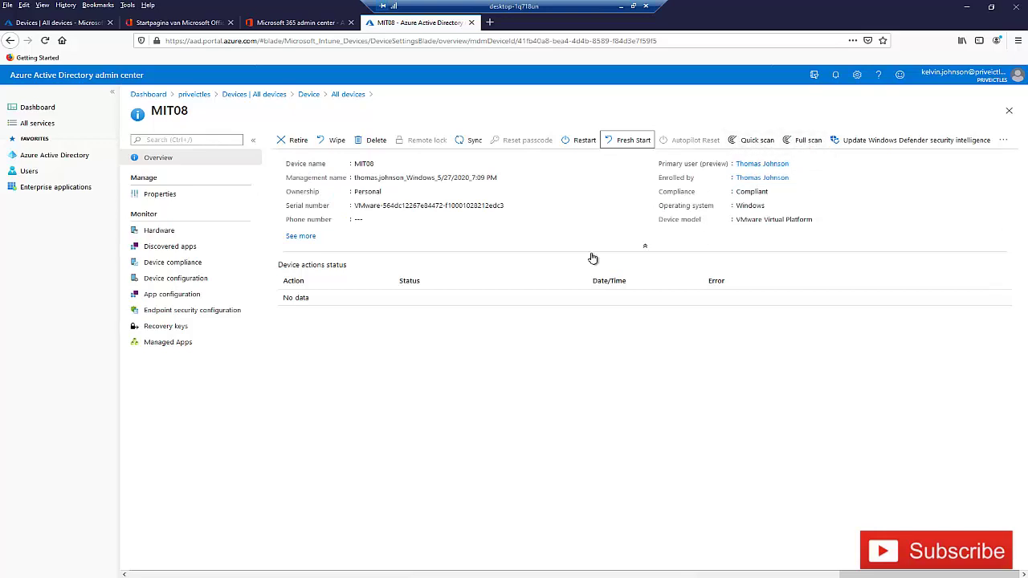
pyautogui.click(166, 231)
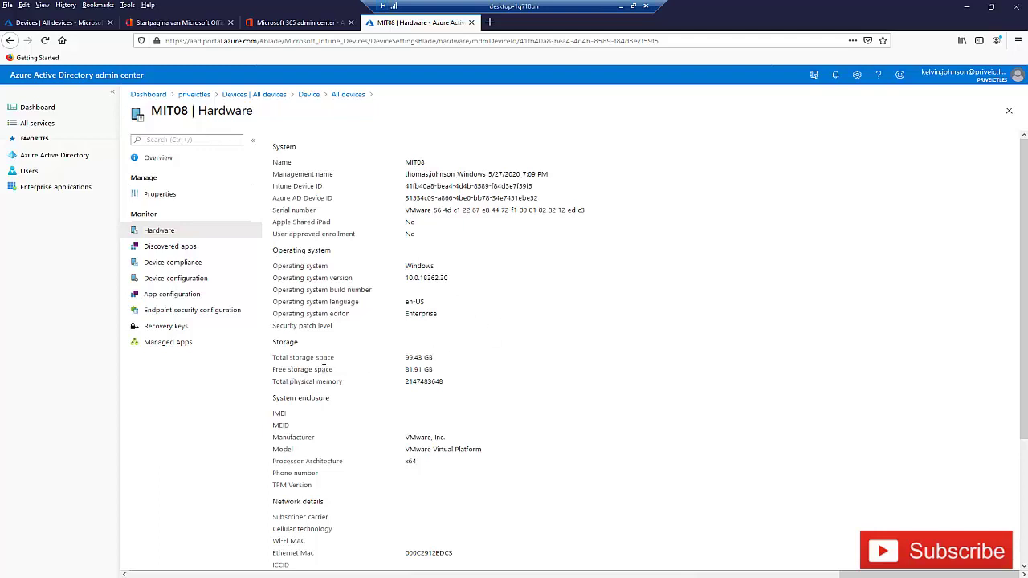
pyautogui.click(181, 249)
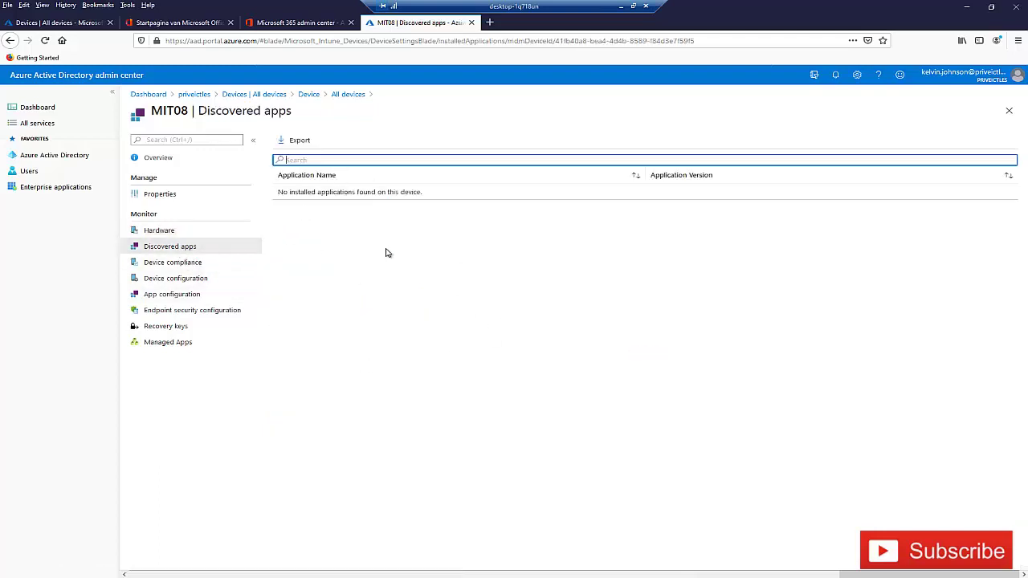